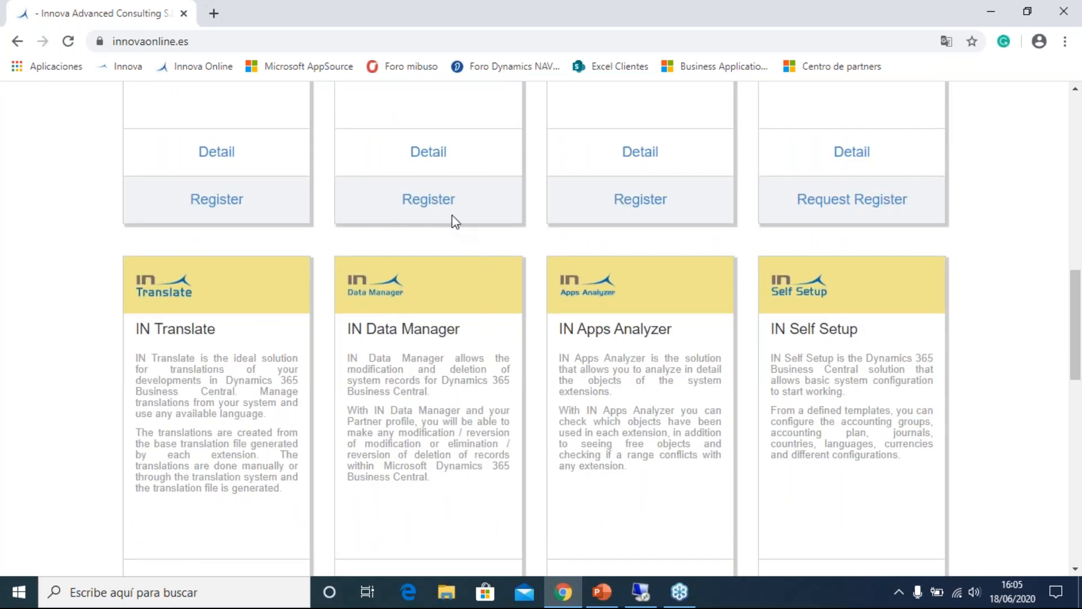
Open the detail page of the IN Data Manager solution from the Innova Online solutions catalogue.
scroll(455, 221, "down", 5)
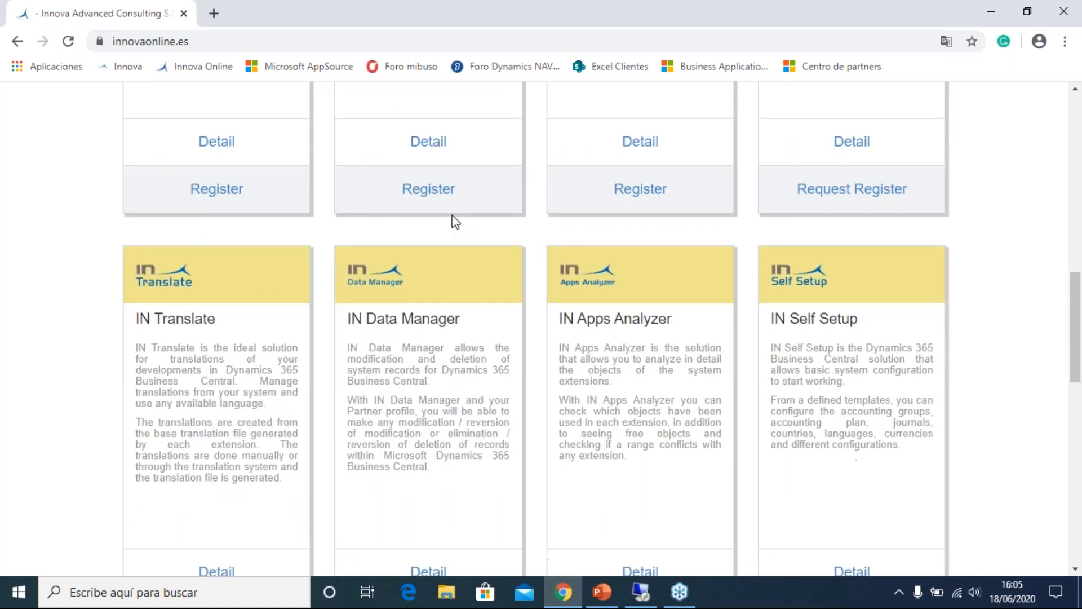
scroll(455, 221, "up", 4)
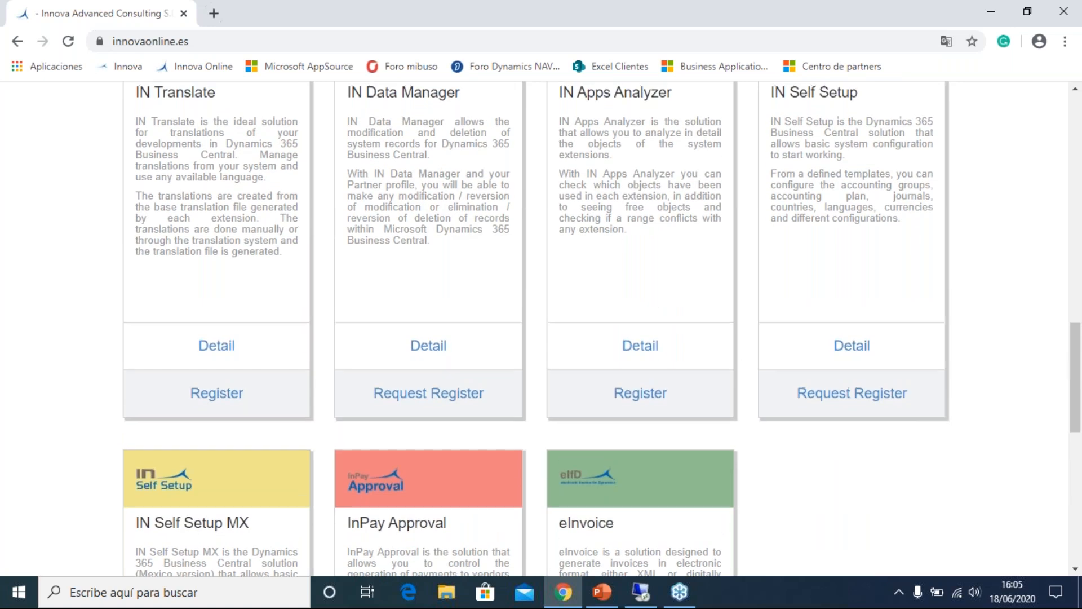
scroll(437, 361, "down", 2)
left_click(436, 353)
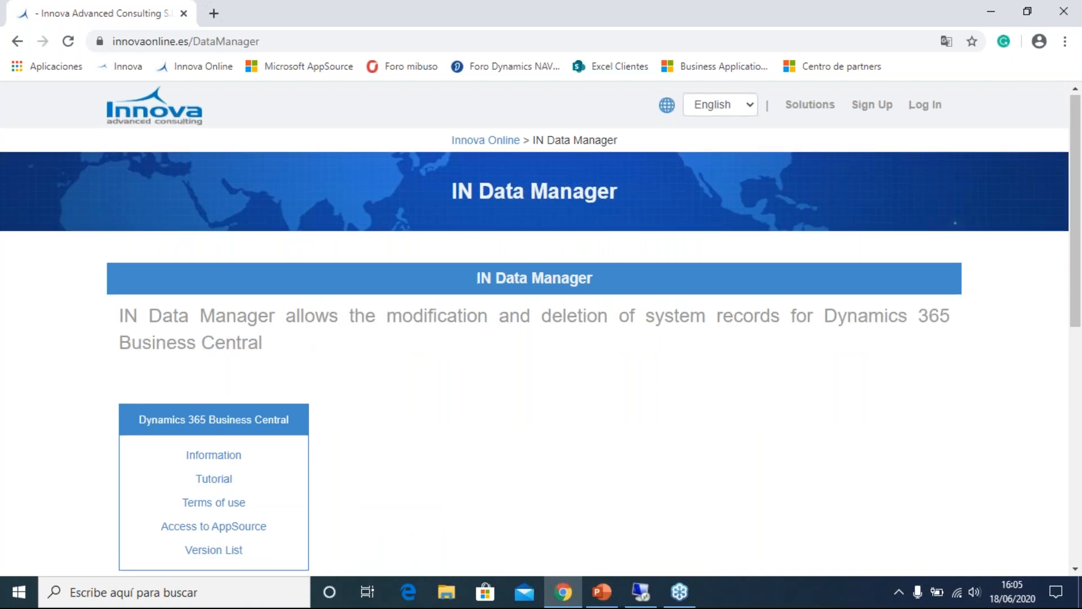
Review the IN Data Manager page's Business Central links and its Free, Standard and Premium plans.
scroll(226, 363, "down", 1)
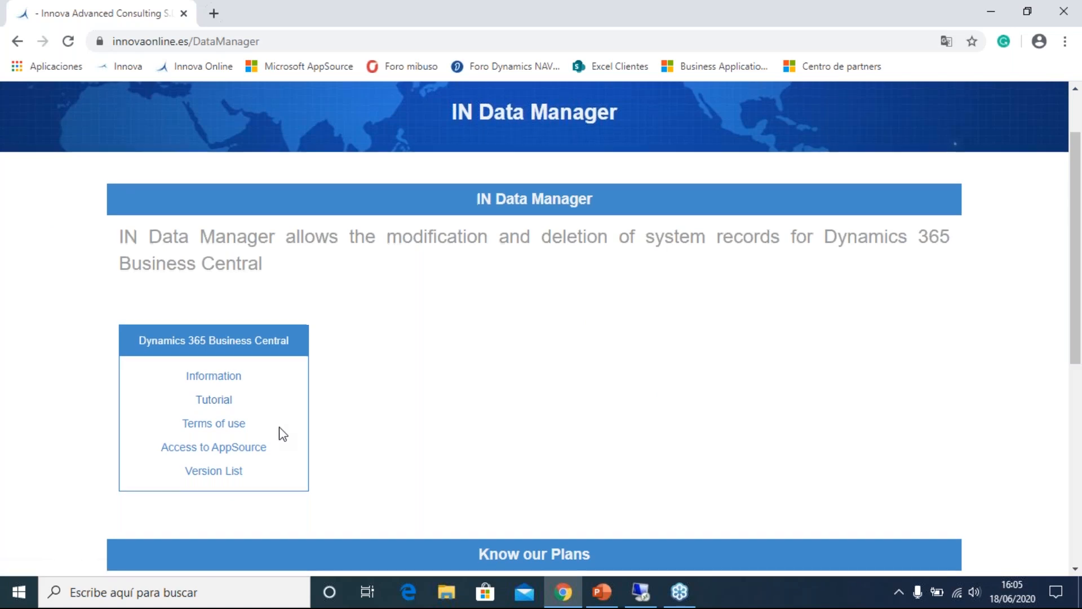
scroll(280, 417, "down", 1)
scroll(280, 416, "down", 2)
scroll(281, 411, "down", 2)
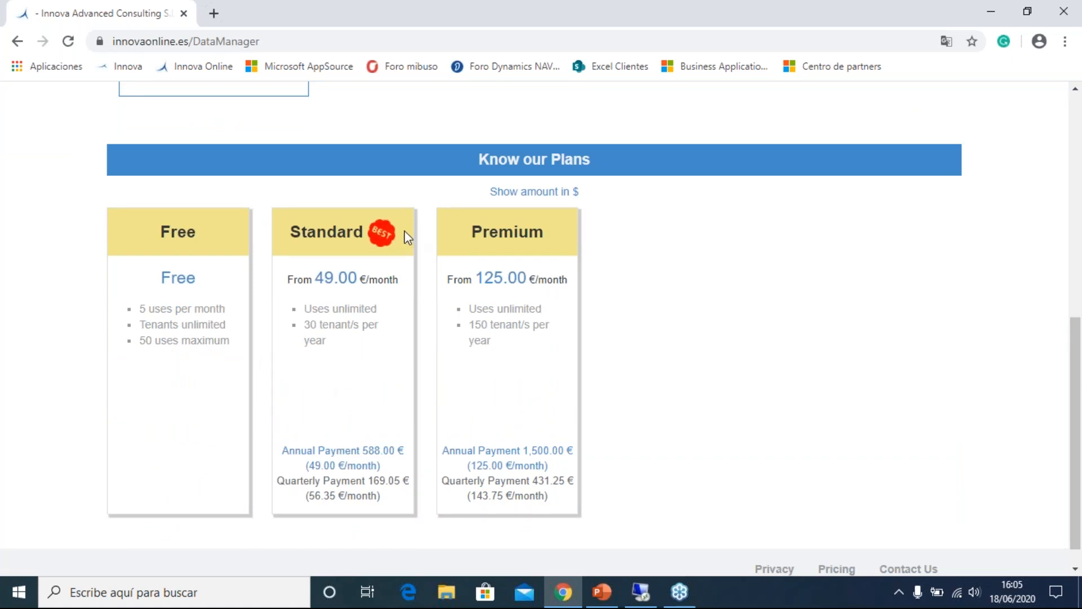
scroll(459, 253, "up", 2)
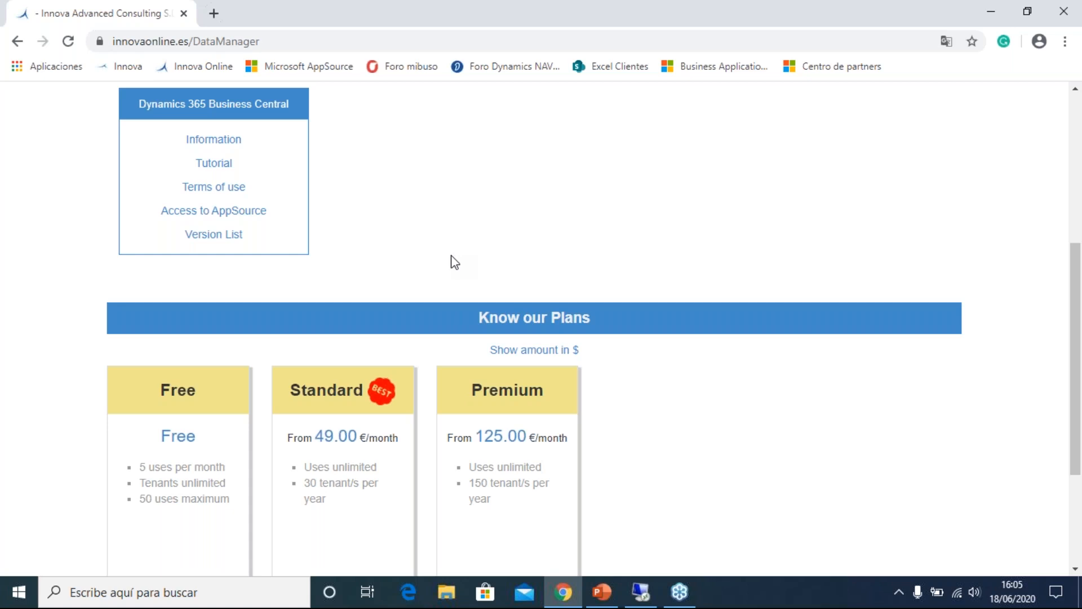
scroll(527, 268, "up", 4)
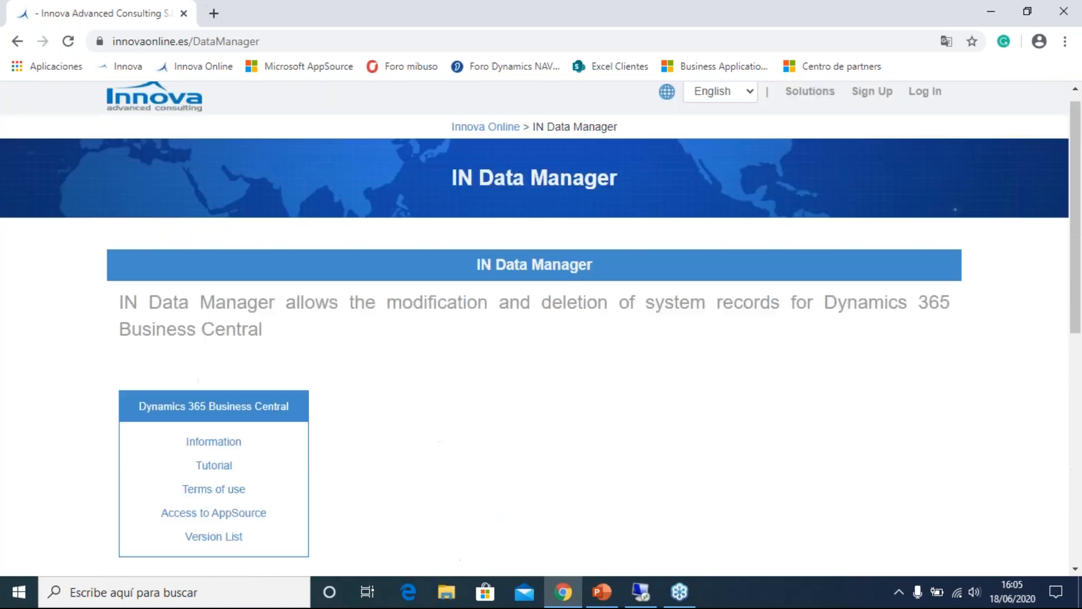
Log in to Innova Online with the customer's e-mail address and account password.
left_click(919, 113)
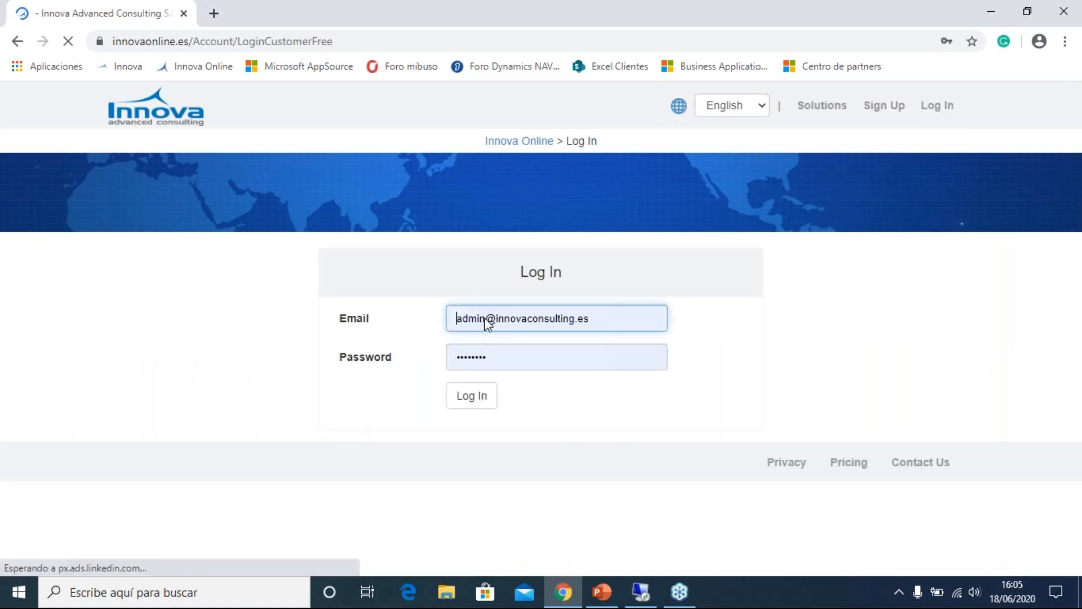
left_click(485, 318)
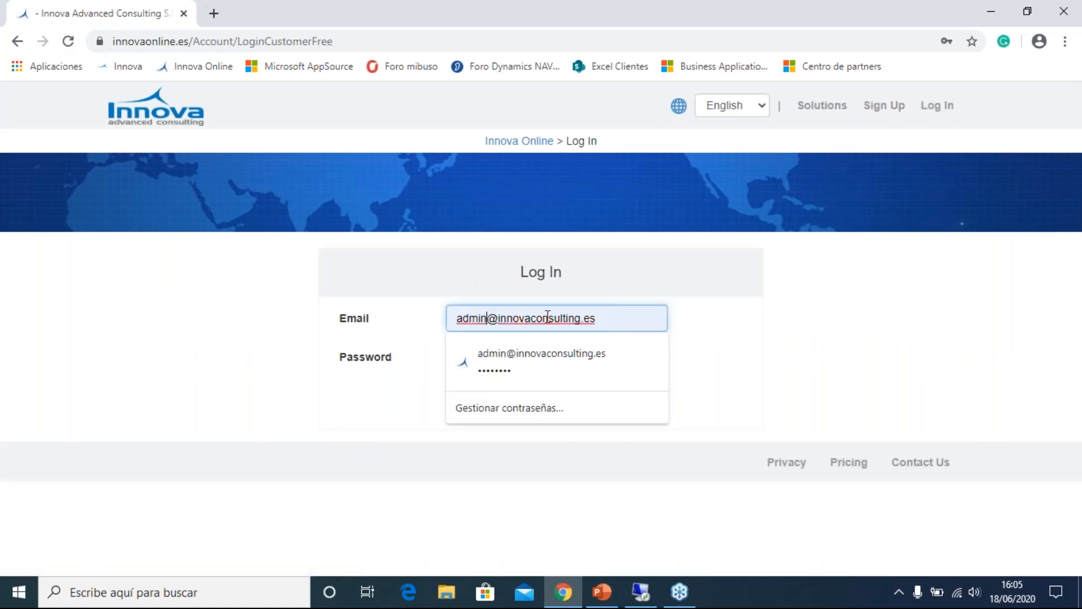
key("BackSpace")
key("BackSpace")
key("BackSpace")
key("BackSpace")
key("BackSpace")
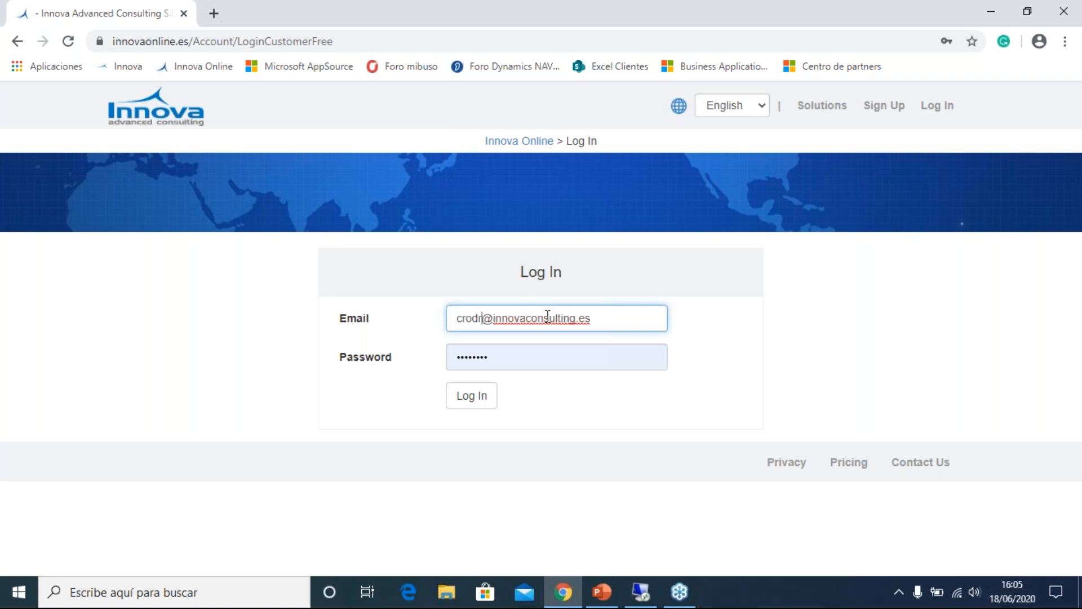
key("Tab")
type("********")
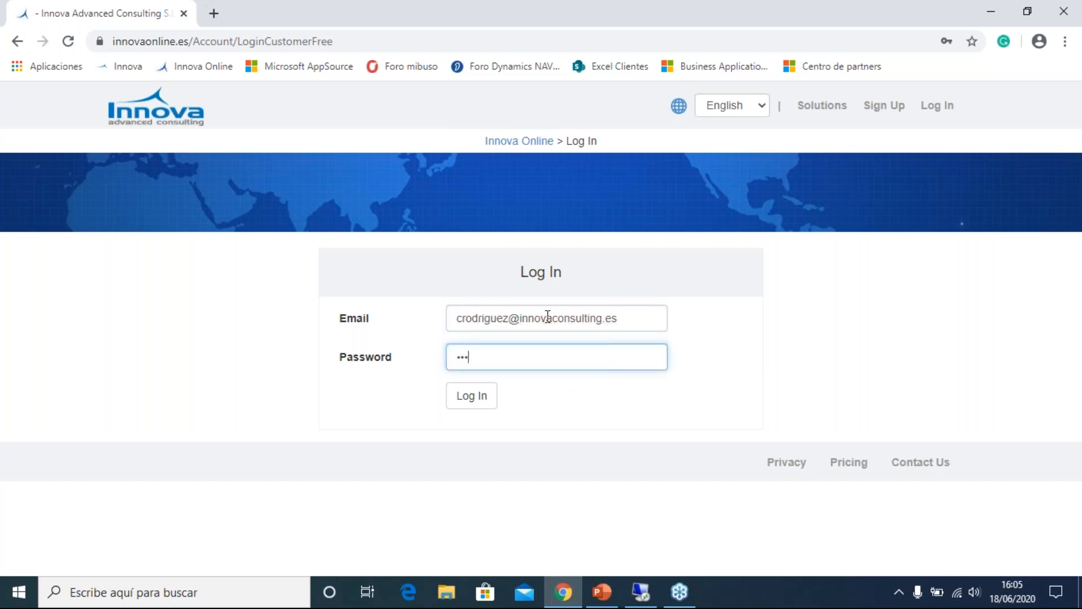
key("Return")
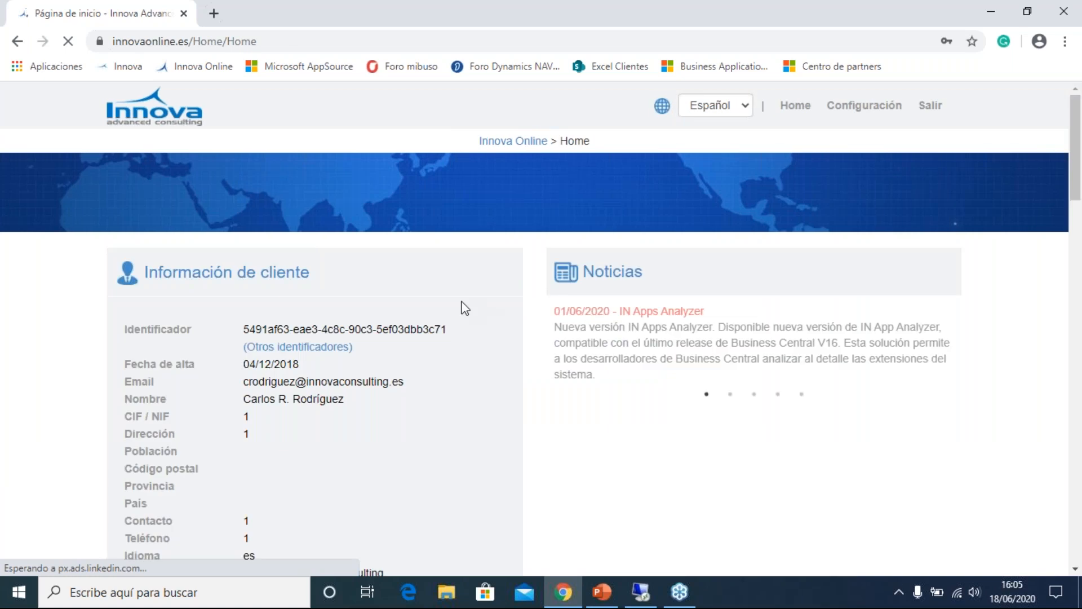
Highlight the customer identifier and look through the rest of the customer information.
mouse_move(249, 329)
left_mouse_down()
mouse_move(433, 331)
mouse_move(246, 326)
left_mouse_up()
left_click(423, 325)
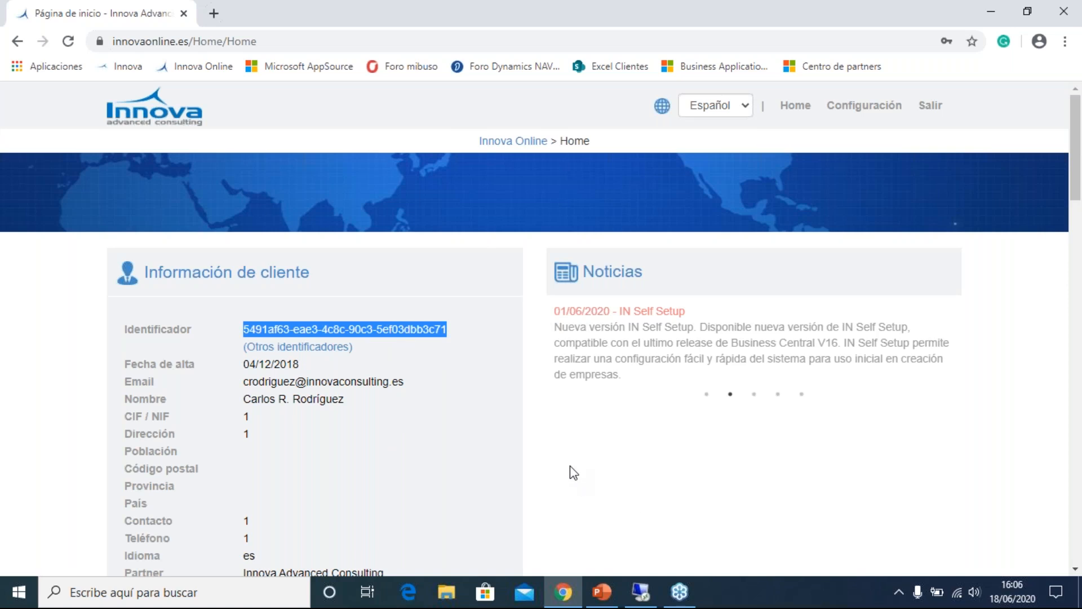
scroll(553, 452, "down", 1)
left_click(533, 415)
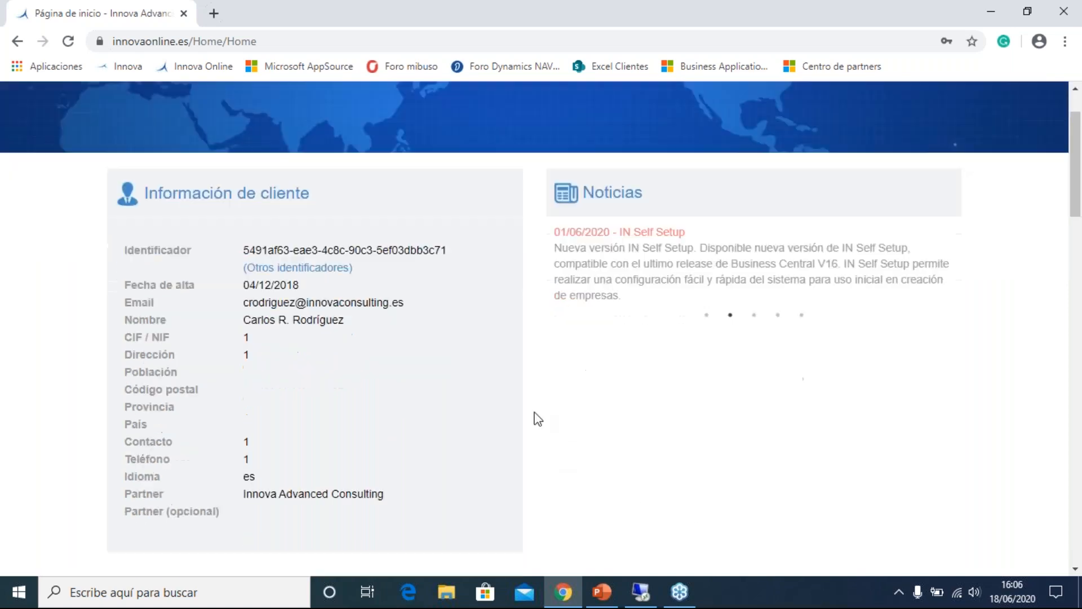
Access IN Data Manager from the customer's contracted solutions and review its contracted and recommended plans.
scroll(534, 394, "down", 4)
scroll(508, 294, "down", 3)
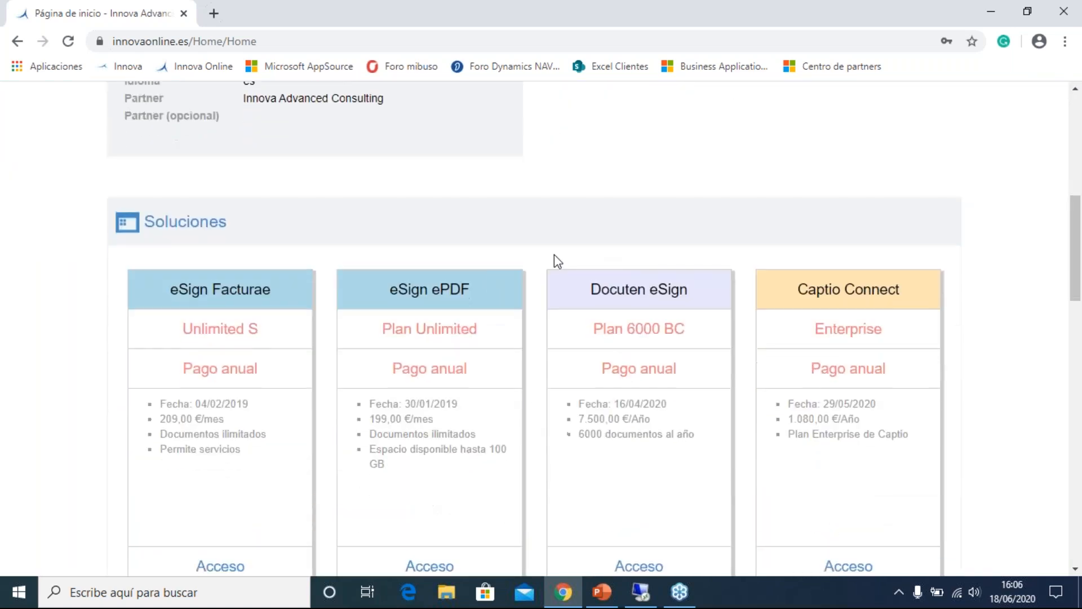
scroll(537, 259, "down", 1)
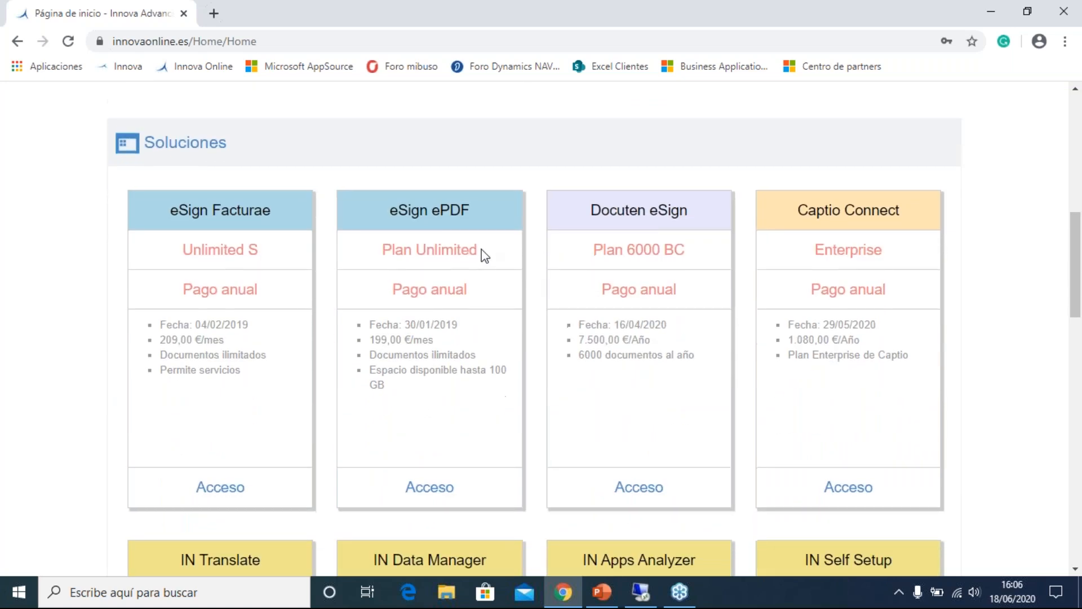
scroll(336, 261, "down", 1)
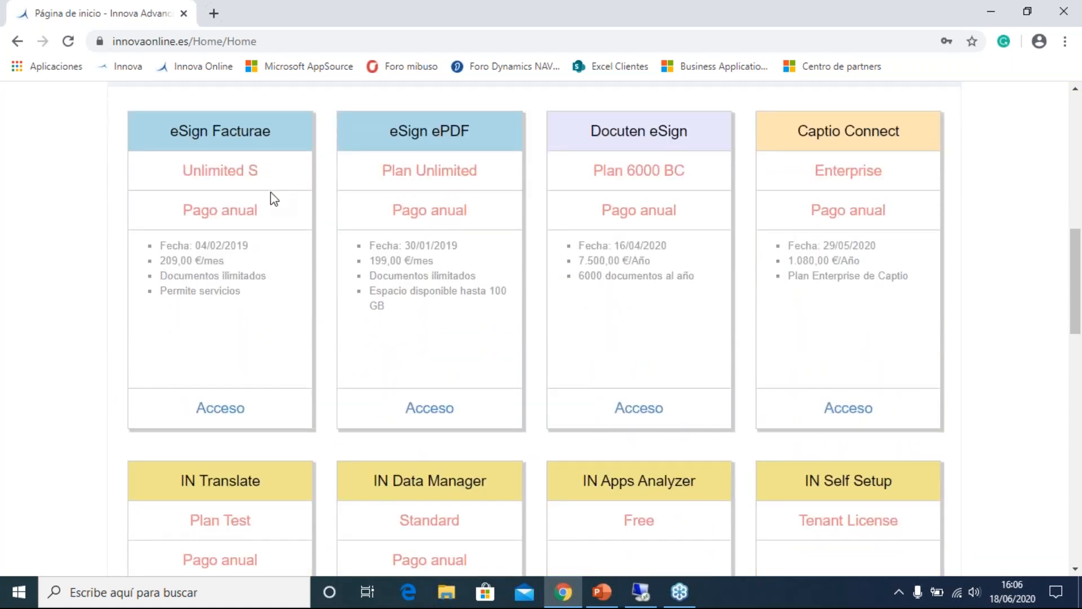
scroll(274, 199, "down", 5)
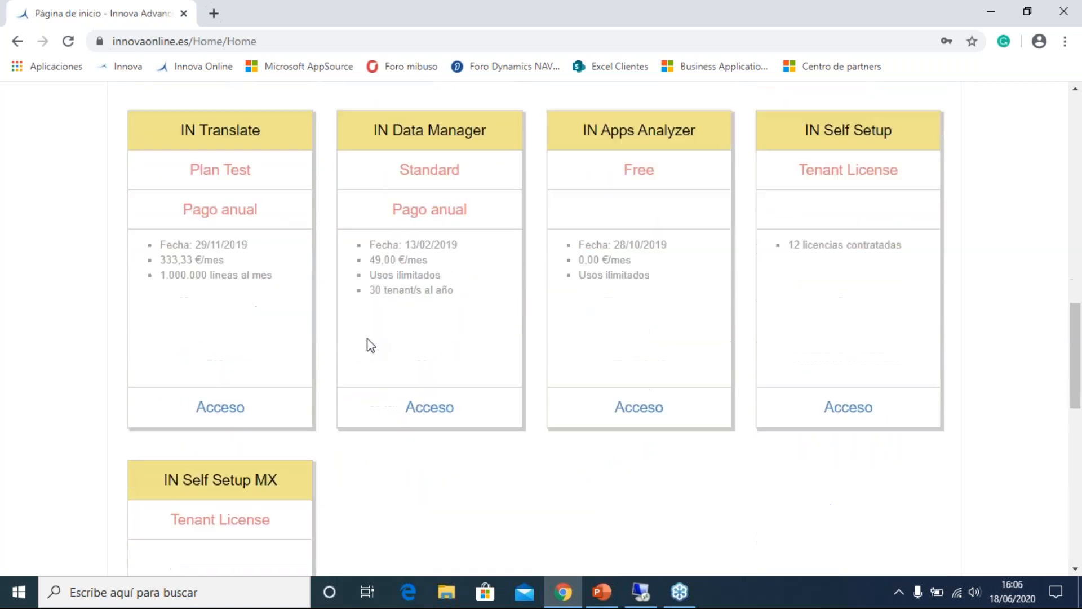
left_click(430, 364)
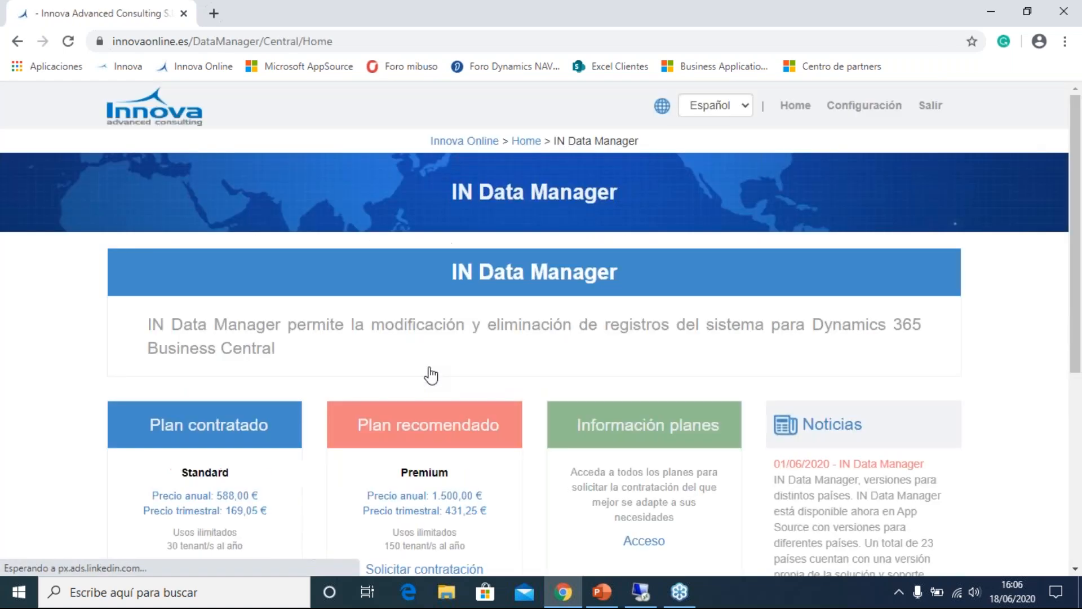
scroll(542, 382, "down", 1)
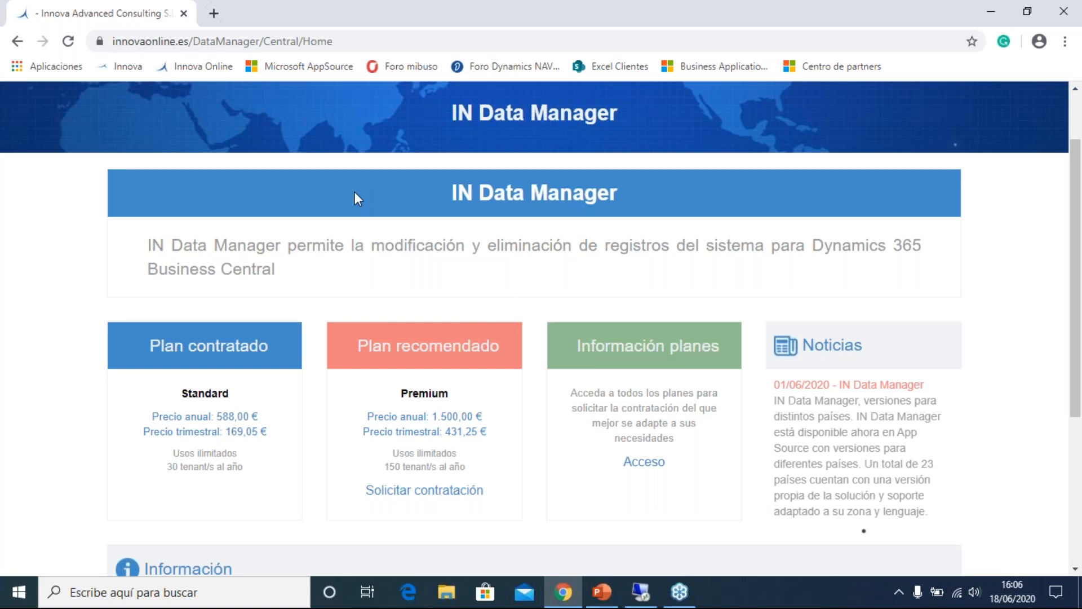
scroll(344, 201, "down", 1)
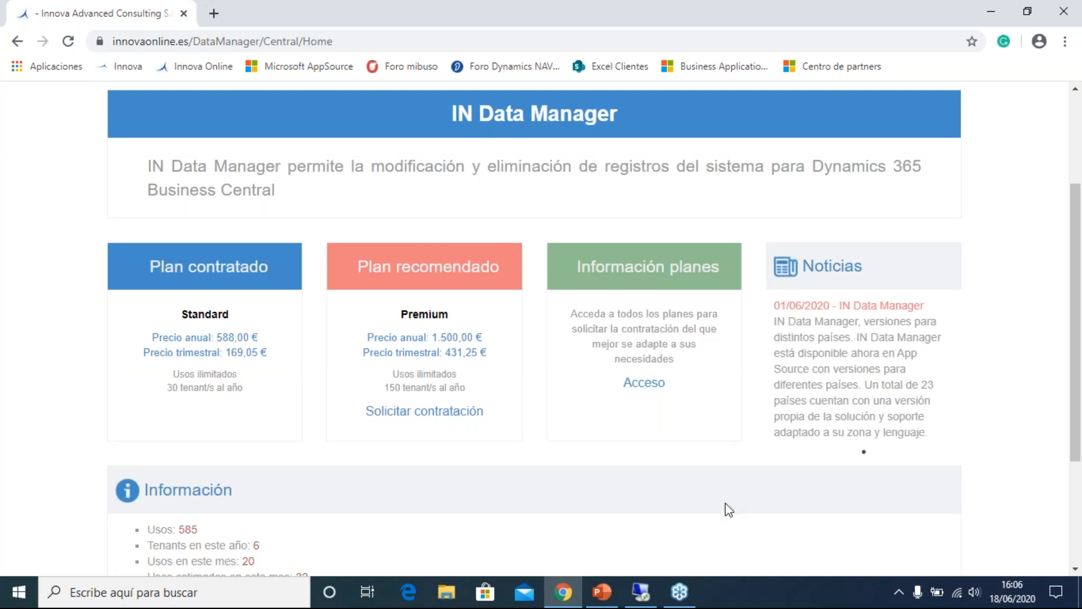
Switch to the remote desktop session, refresh the paused Business Central page and minimize the session window.
left_click(643, 599)
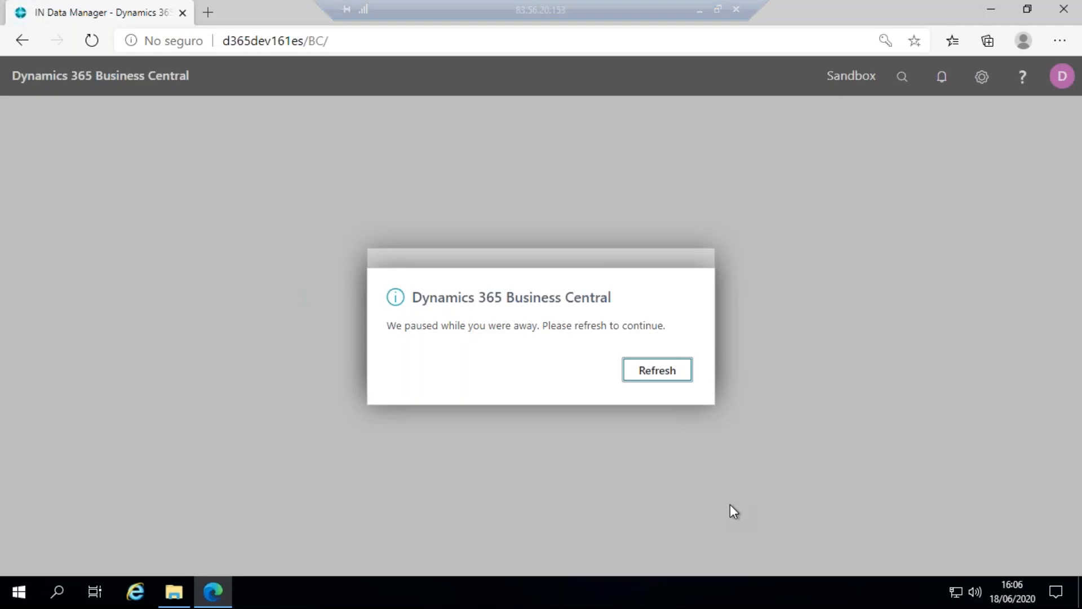
left_click(660, 370)
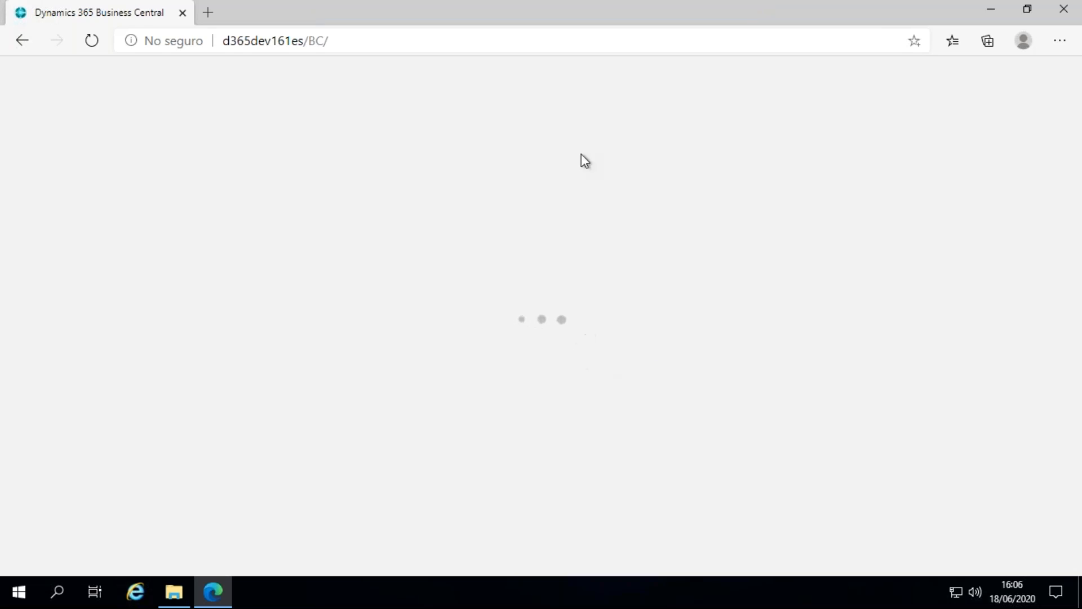
mouse_move(658, 11)
left_click(698, 12)
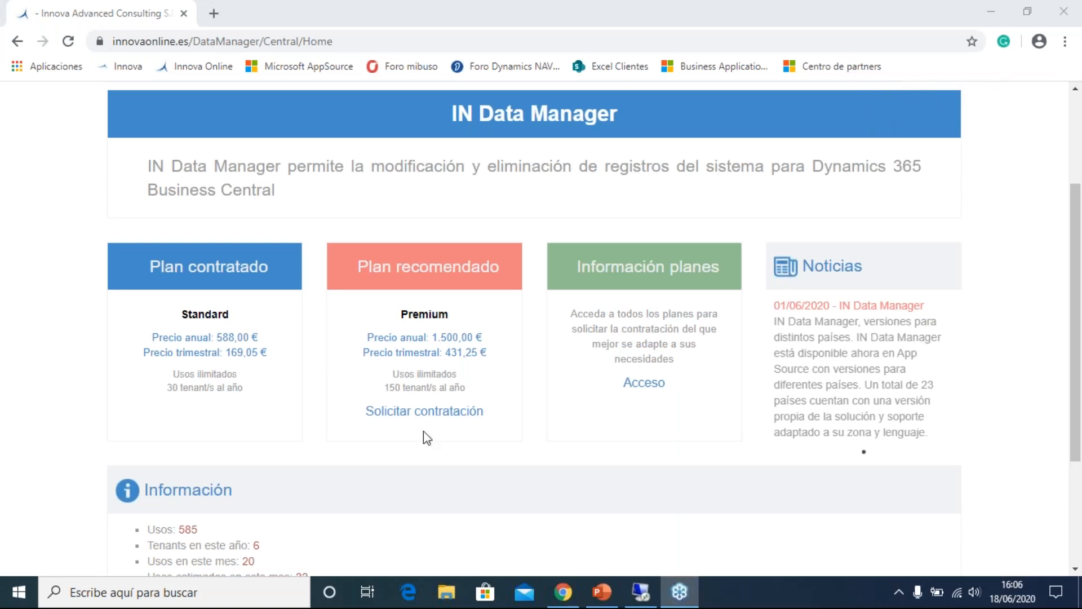
Return to the remote desktop session and sign in to Business Central as demo1 with the account password.
left_click(641, 592)
left_click(569, 288)
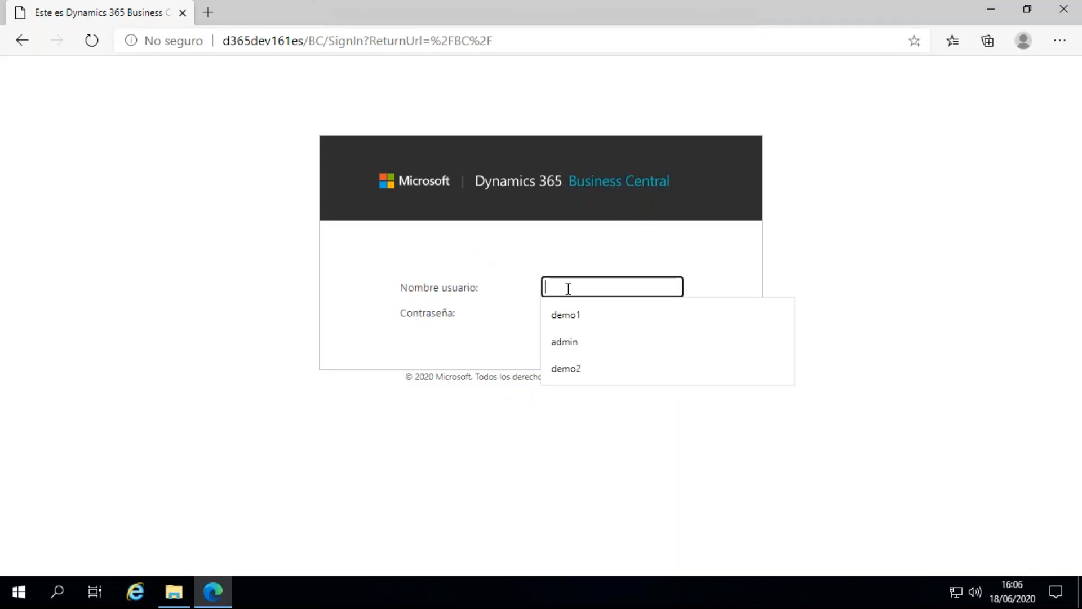
left_click(567, 315)
key("Tab")
type("Pa$$w0rd")
key("Return")
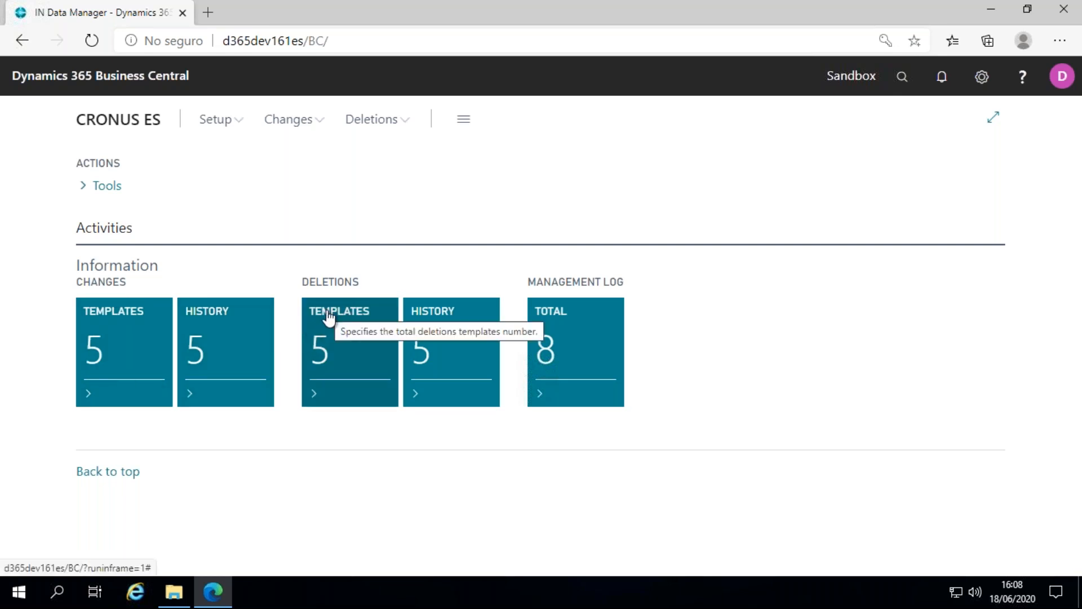
Open the tables setting of the Customers template from the list of changes templates.
left_click(120, 333)
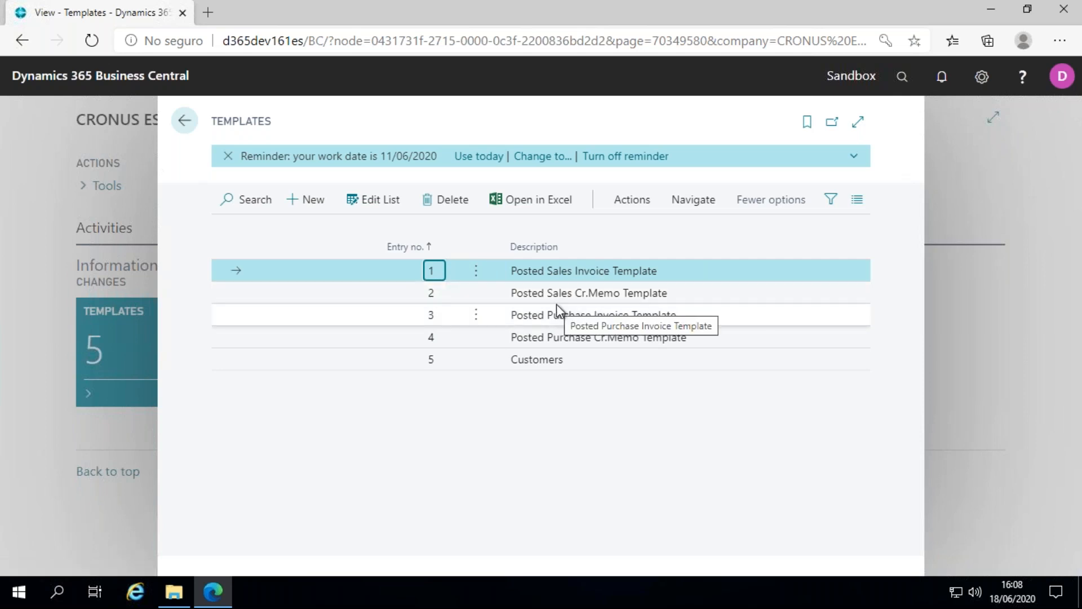
left_click(588, 360)
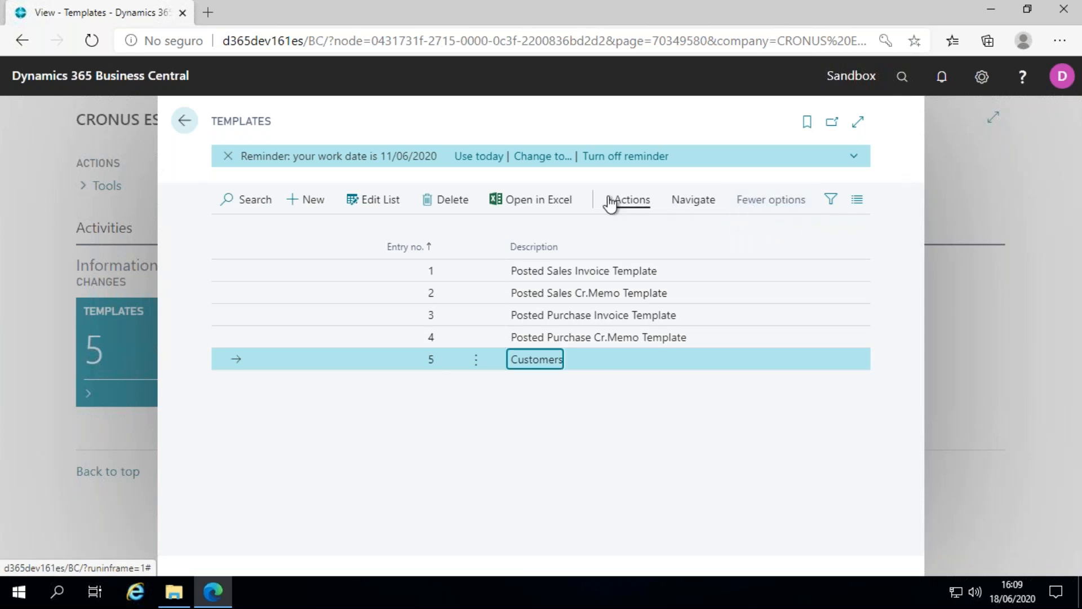
left_click(699, 203)
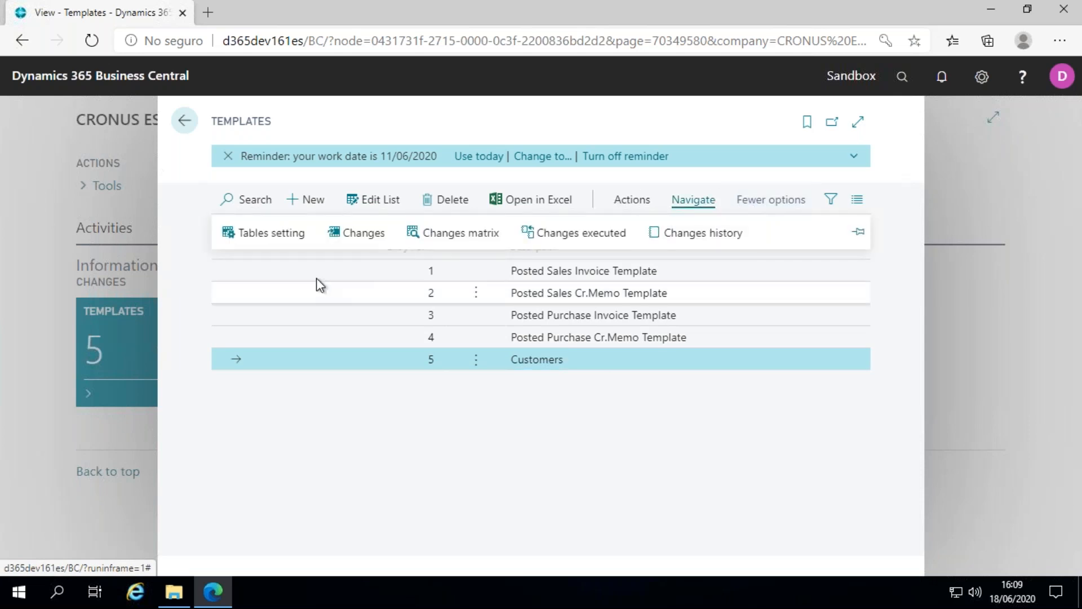
left_click(276, 242)
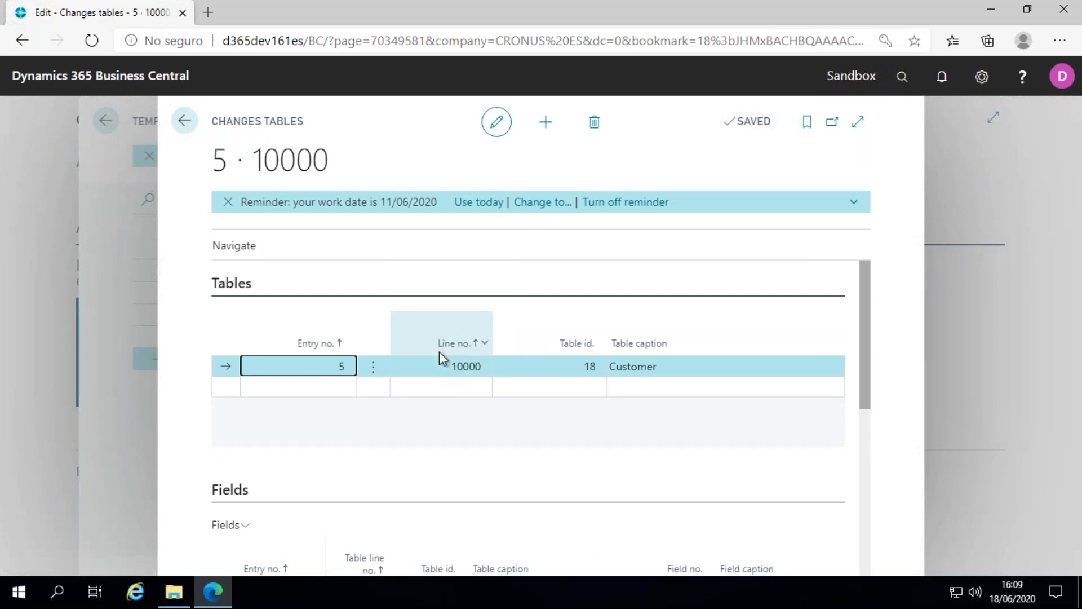
Examine the fields and the value filter defined for the Customer table in the changes template.
scroll(546, 407, "down", 6)
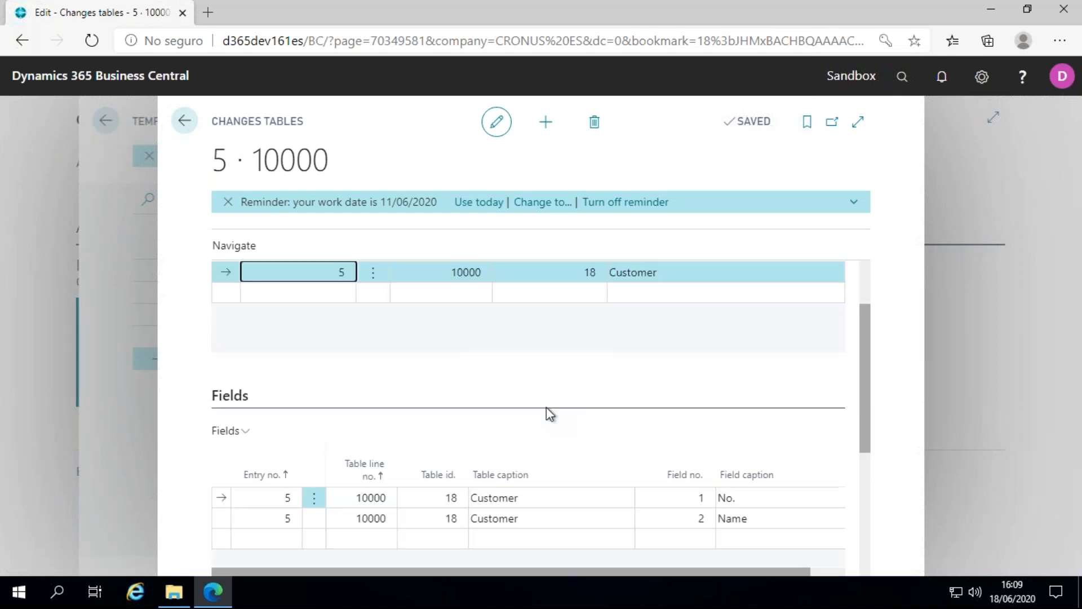
scroll(548, 413, "up", 2)
scroll(548, 413, "down", 2)
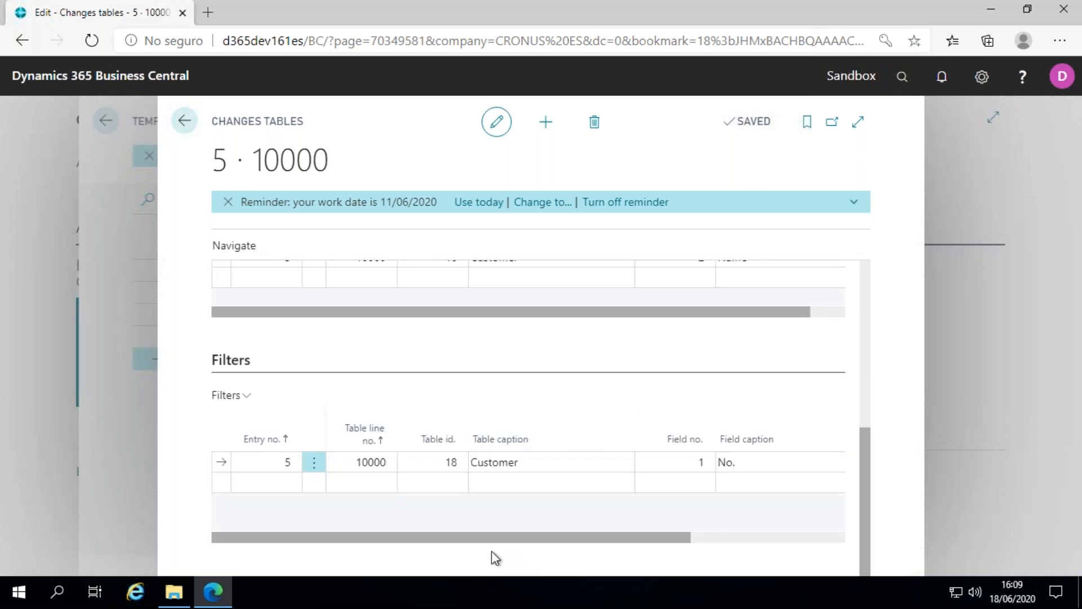
left_click_drag(485, 540, 651, 509)
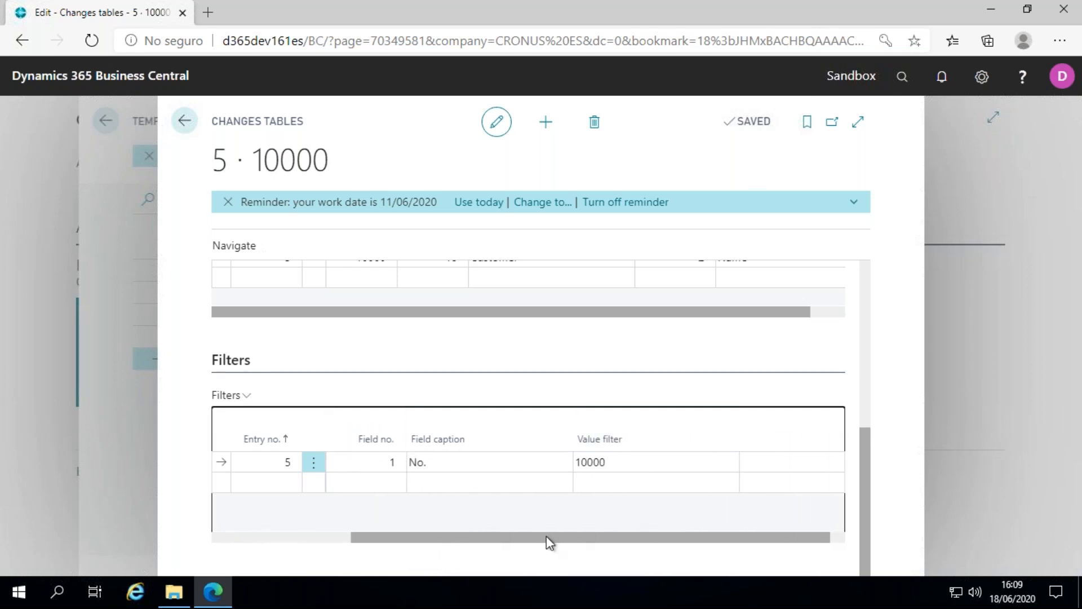
left_click_drag(476, 538, 259, 536)
scroll(606, 357, "up", 3)
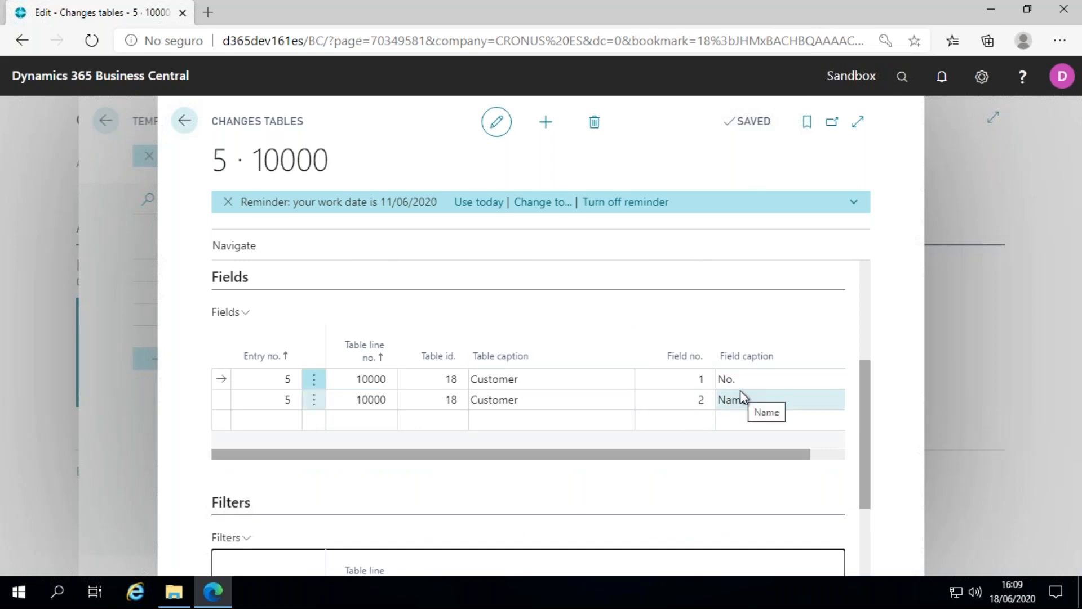
scroll(694, 393, "up", 3)
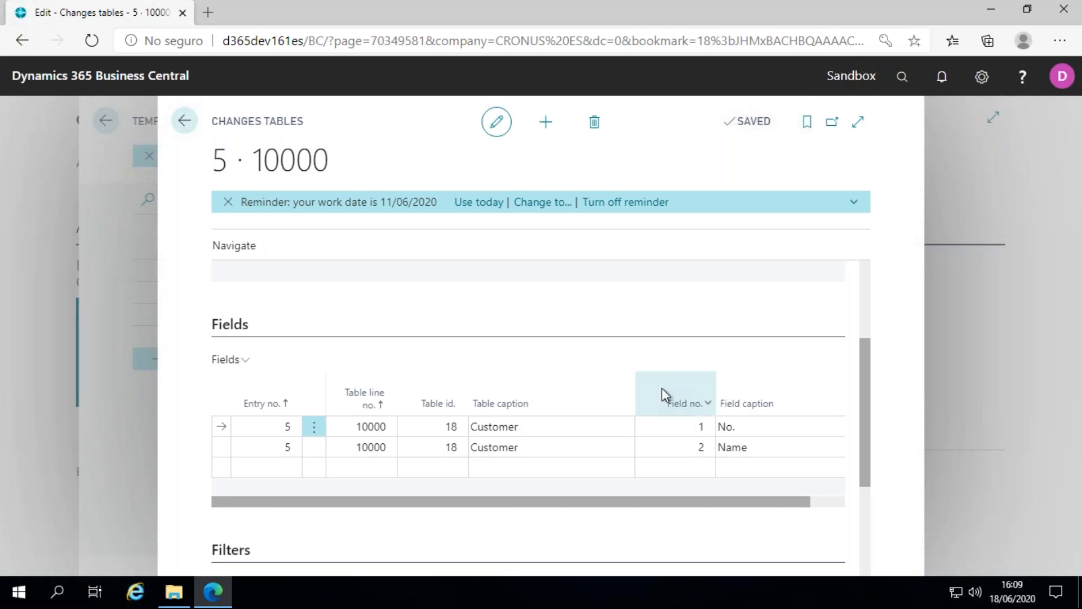
Open the changes matrix of the Customers template and load the data to modify.
left_click(234, 245)
left_click(343, 280)
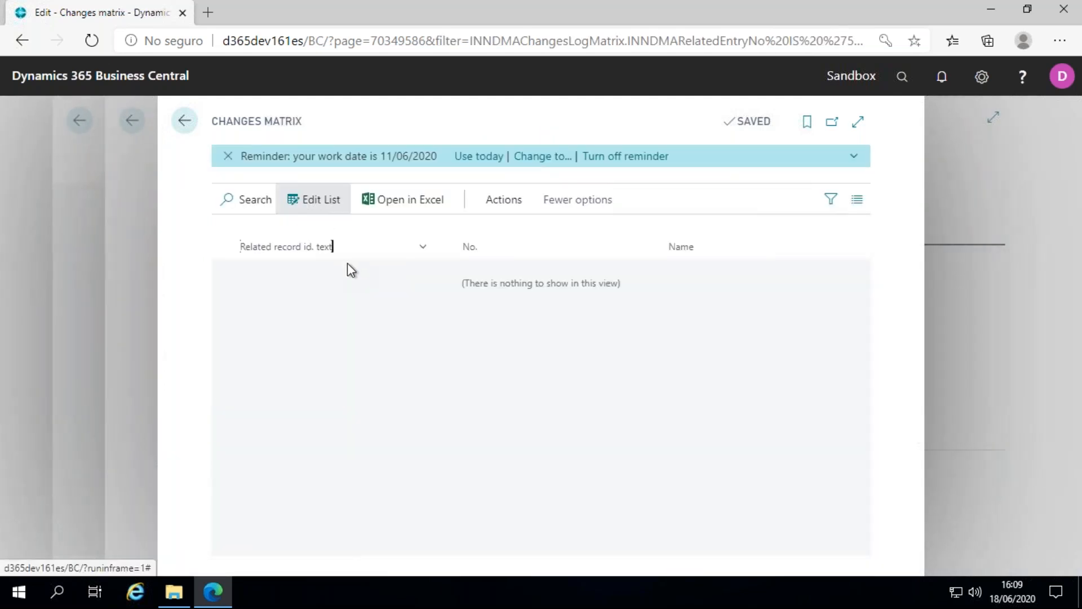
left_click(516, 199)
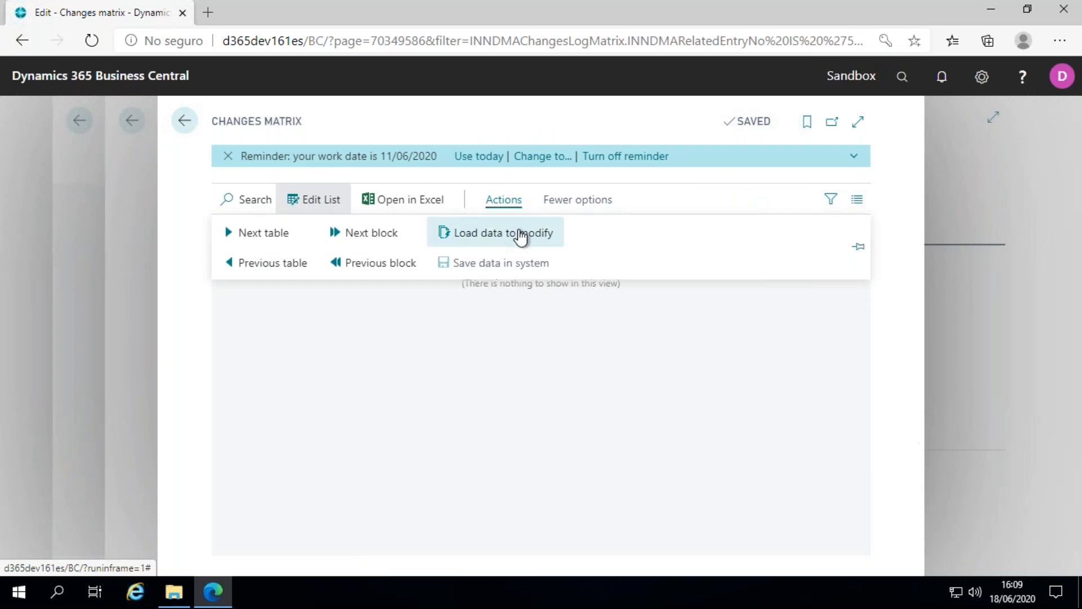
left_click(492, 240)
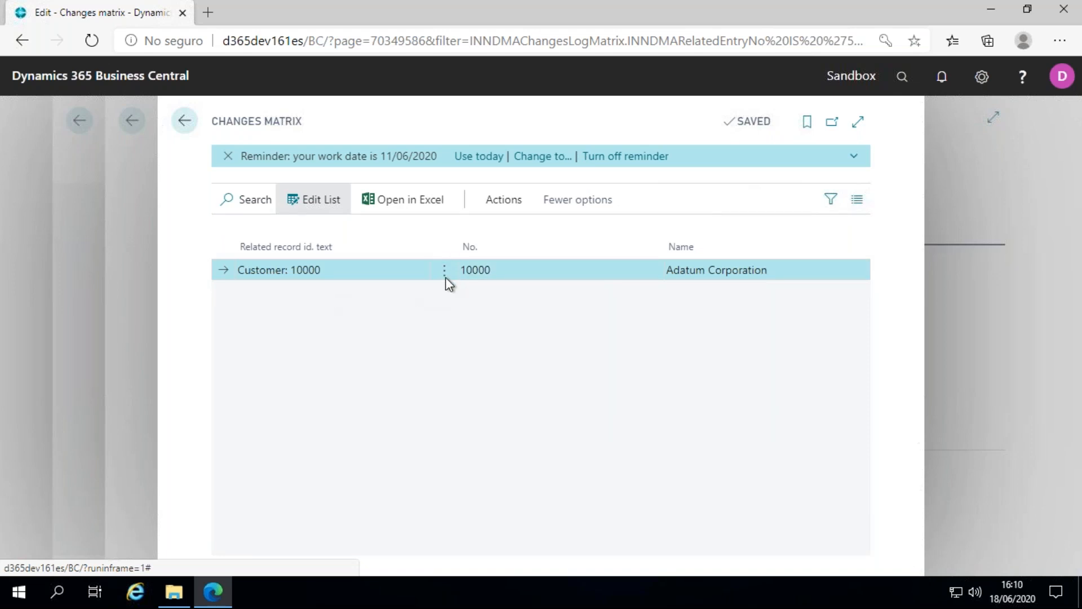
Change the name of customer 10000 to Adatum Corporation TEST in the changes matrix.
left_click(808, 265)
left_click(809, 266)
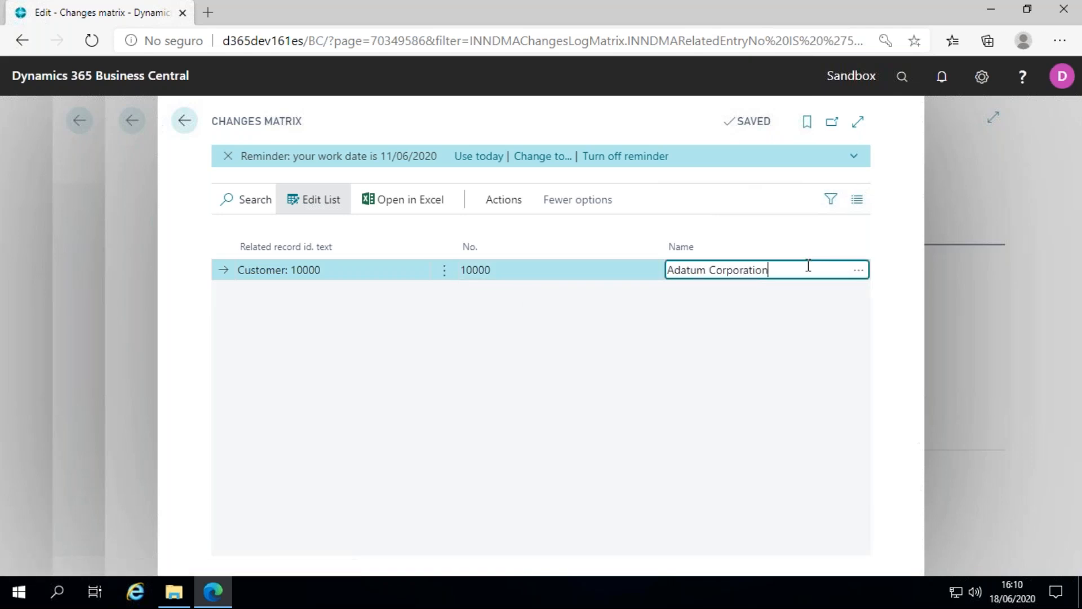
type("TEST")
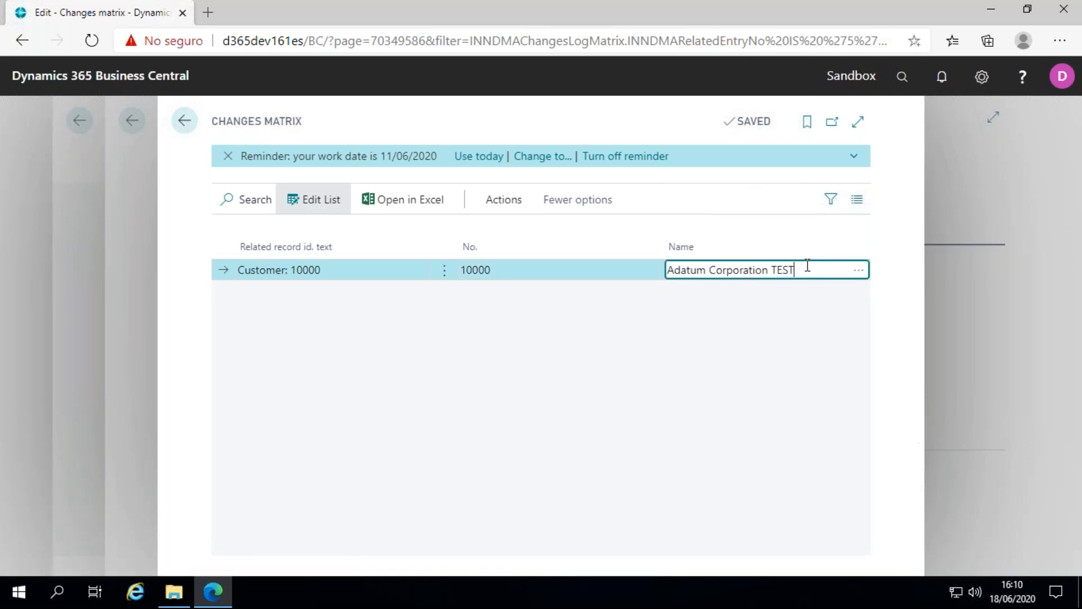
Save the modified data in the system, confirming the change and pasting the customer id from the Innova Online portal.
left_click(508, 203)
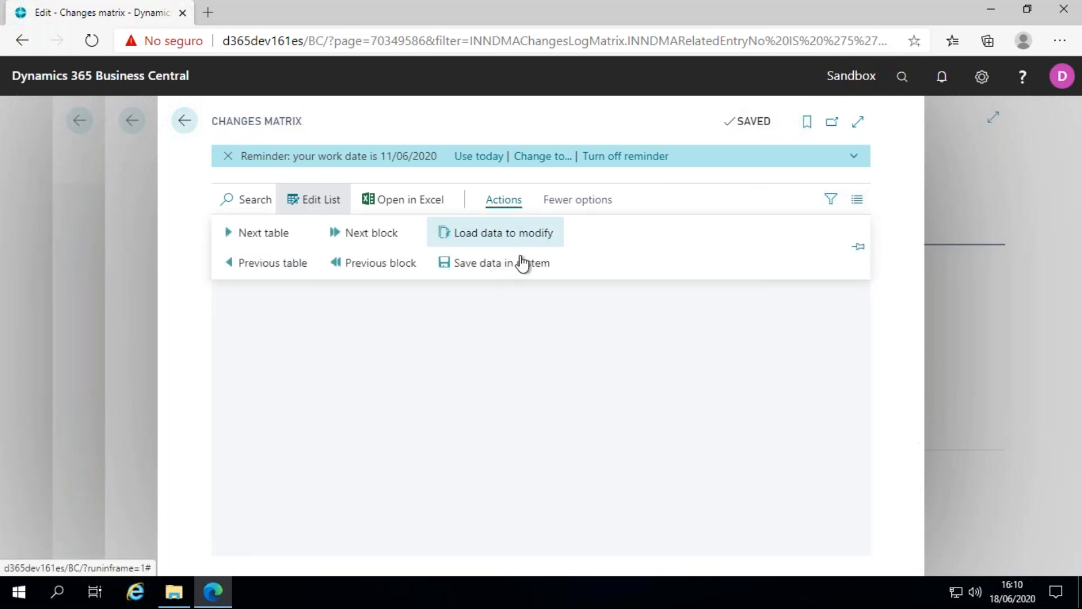
left_click(476, 264)
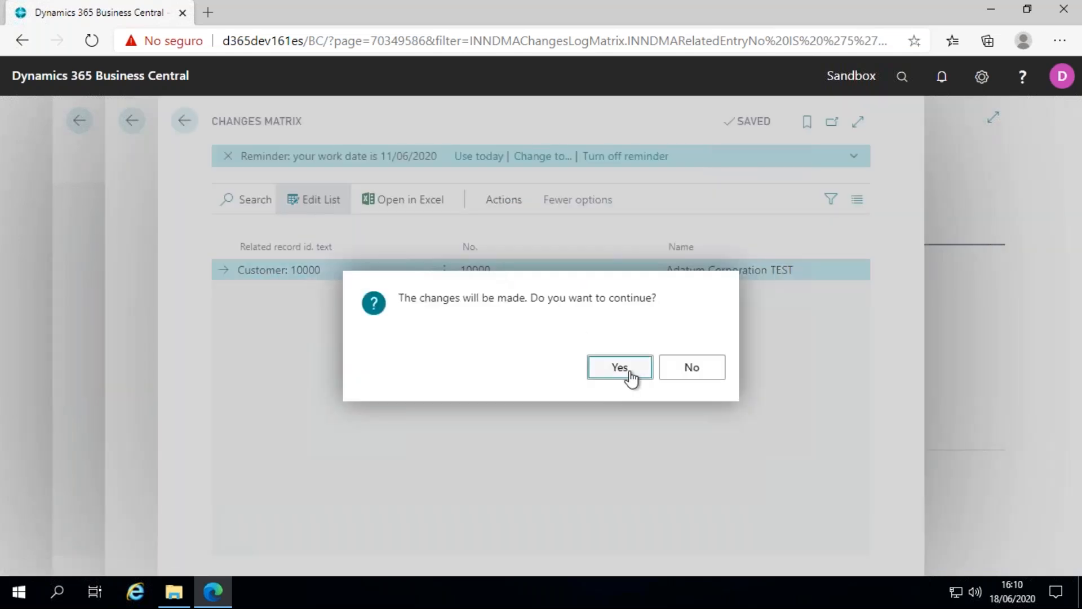
left_click(629, 373)
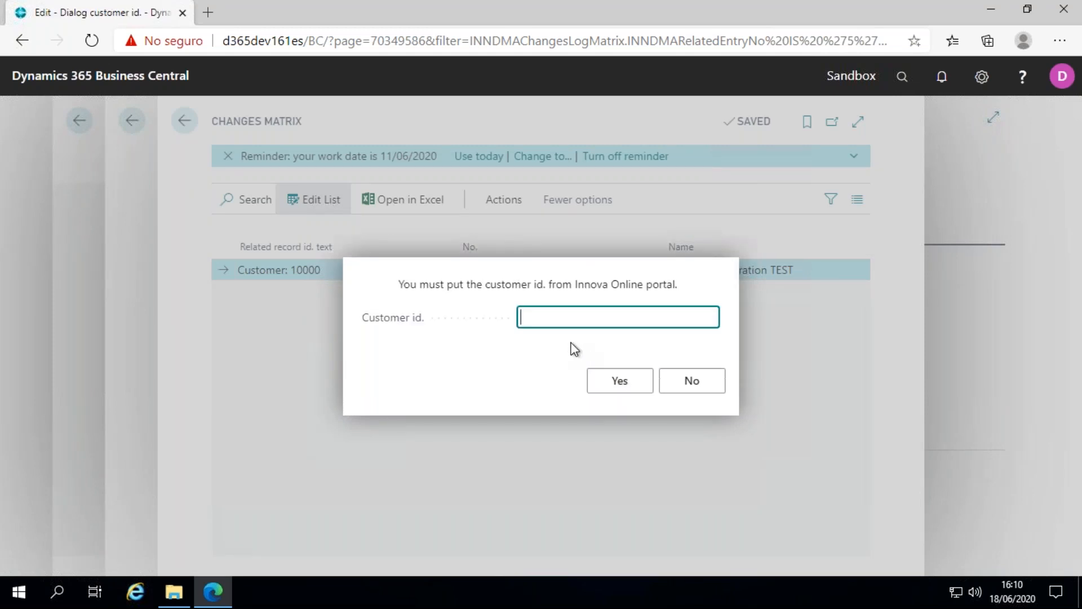
key("ctrl+v")
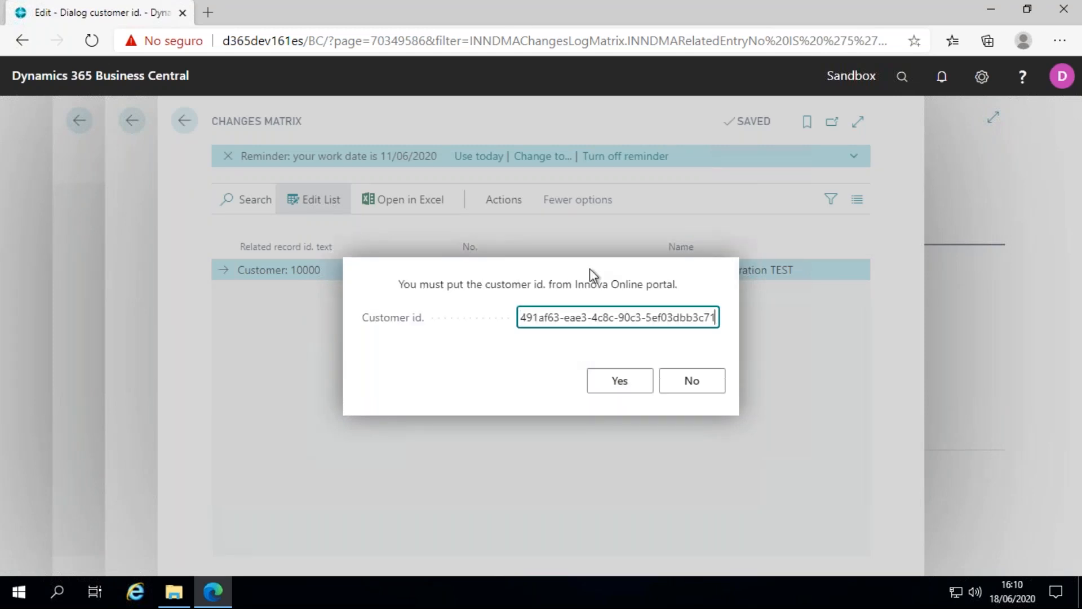
left_click(614, 317)
left_click_drag(662, 310, 265, 318)
left_click_drag(520, 316, 780, 323)
key("ctrl+c")
left_click(661, 317)
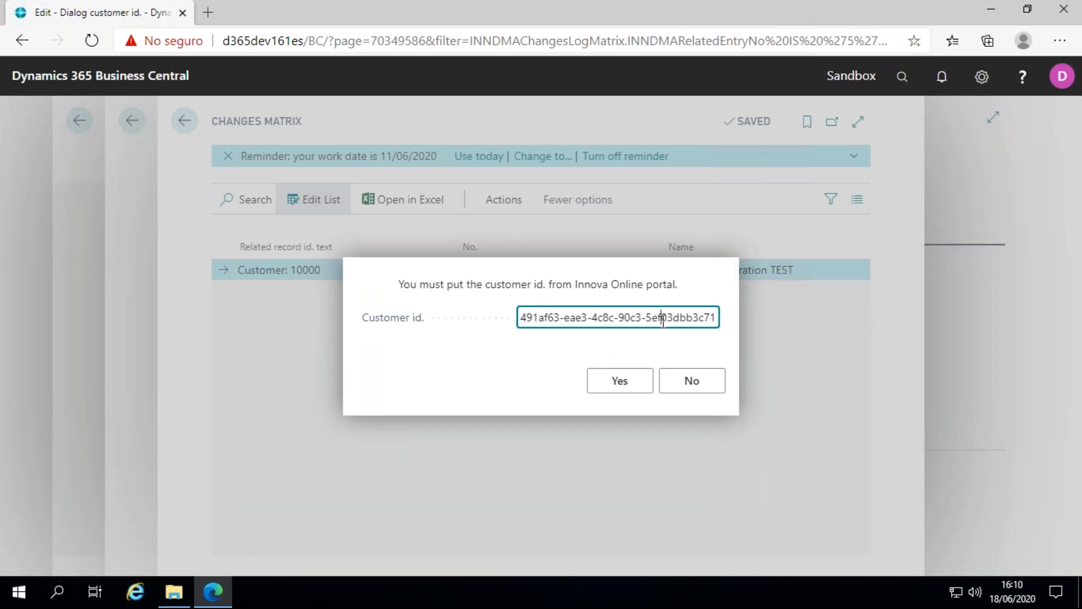
left_click(634, 385)
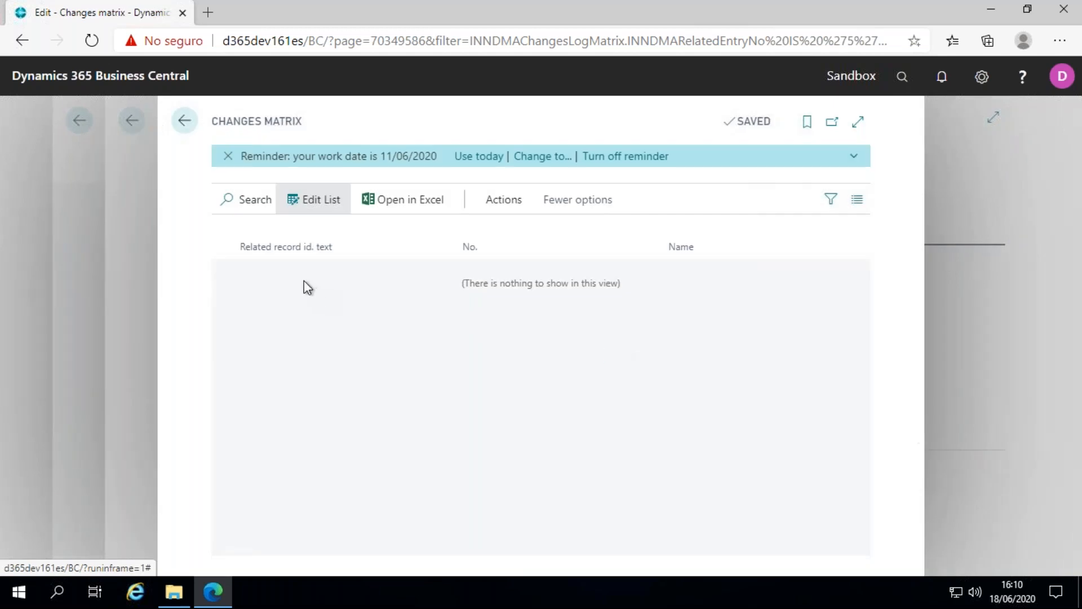
Return to the home page and check the name of customer 10000 in the Customers list.
left_click(183, 121)
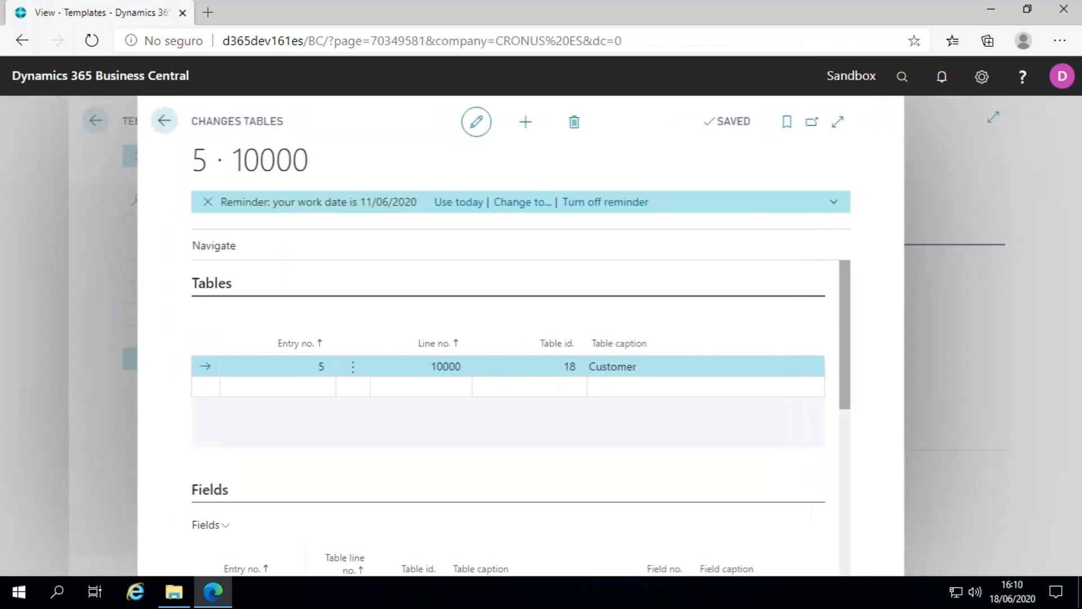
left_click(181, 122)
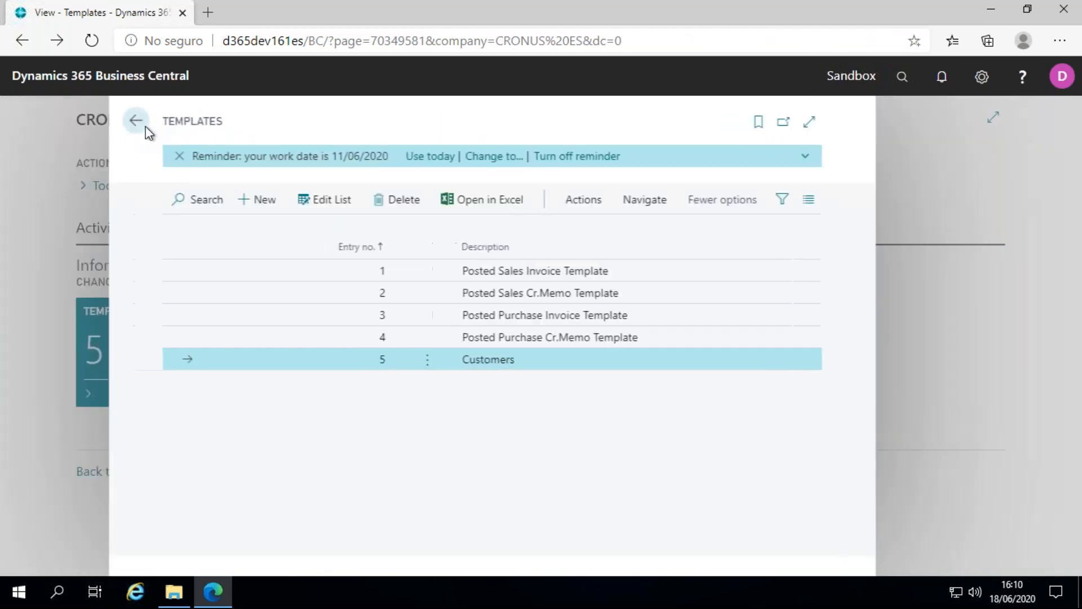
left_click(184, 121)
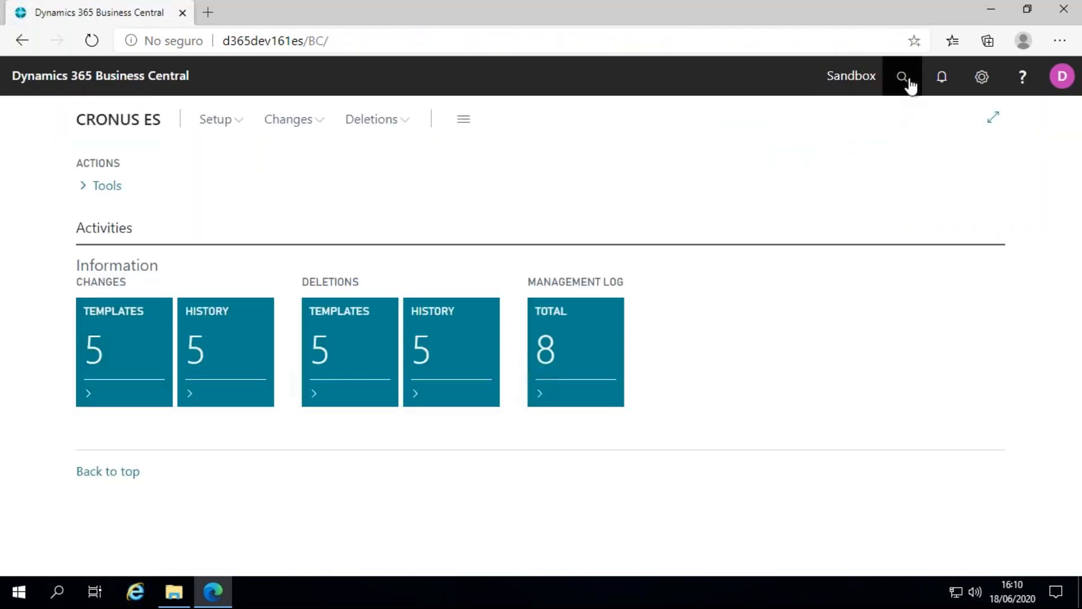
left_click(894, 92)
type("customers")
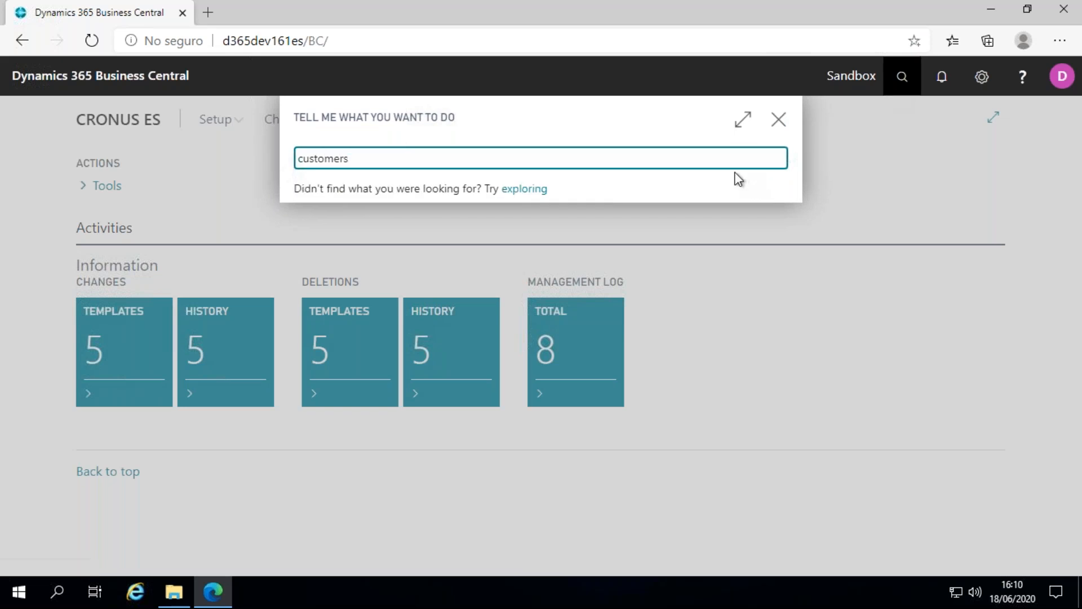
left_click(474, 235)
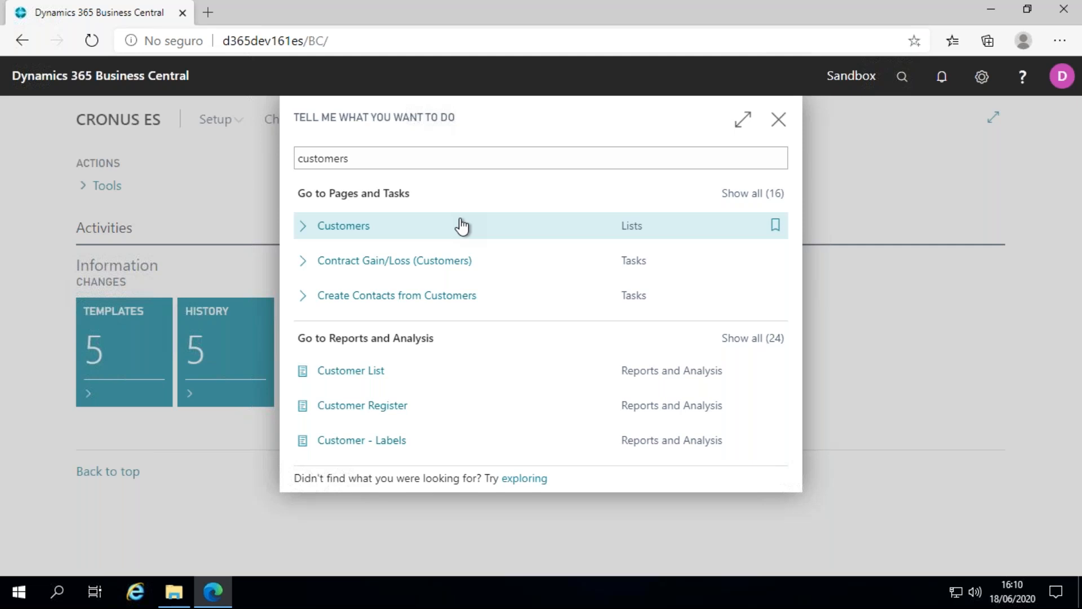
left_click(461, 222)
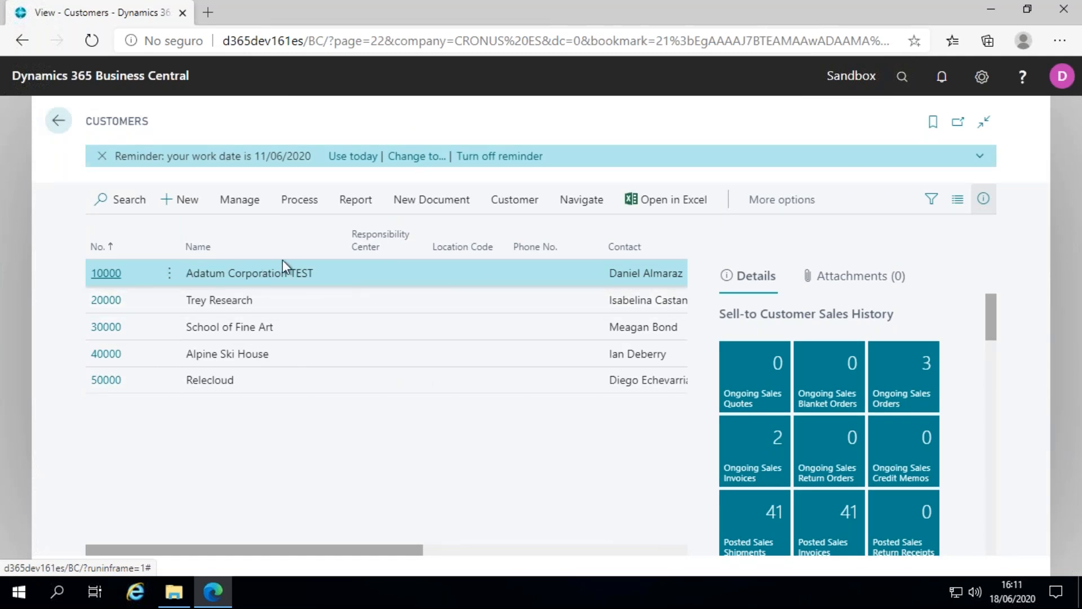
left_click(315, 277)
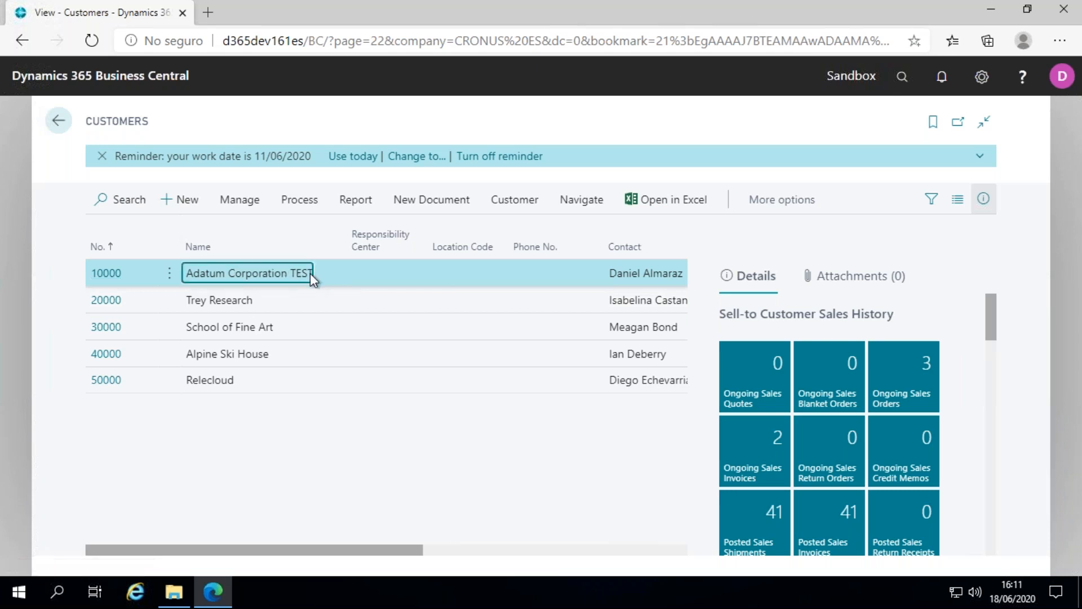
left_click(60, 123)
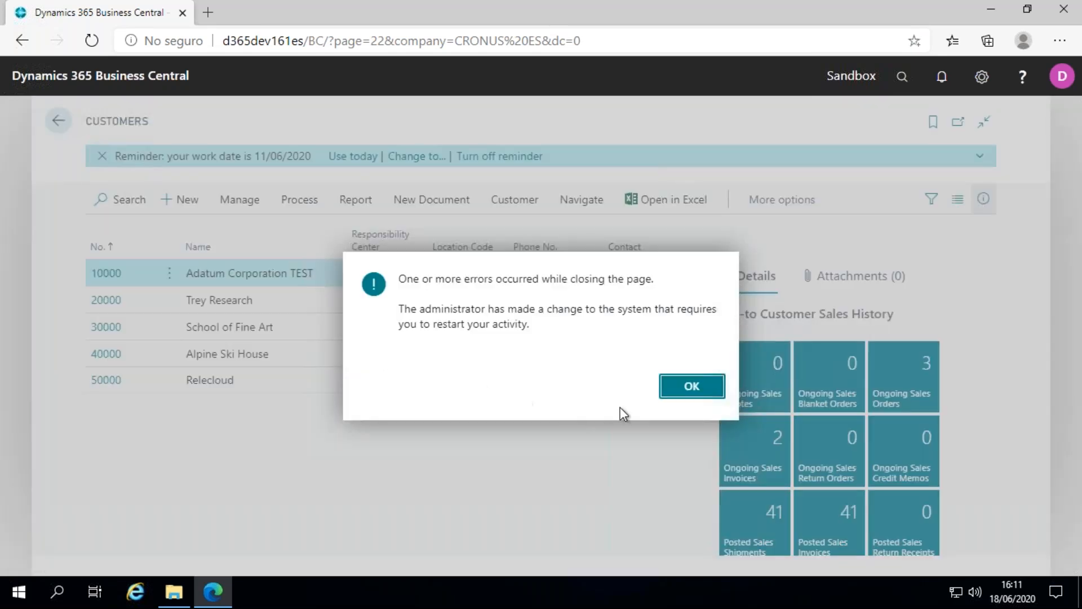
left_click(689, 389)
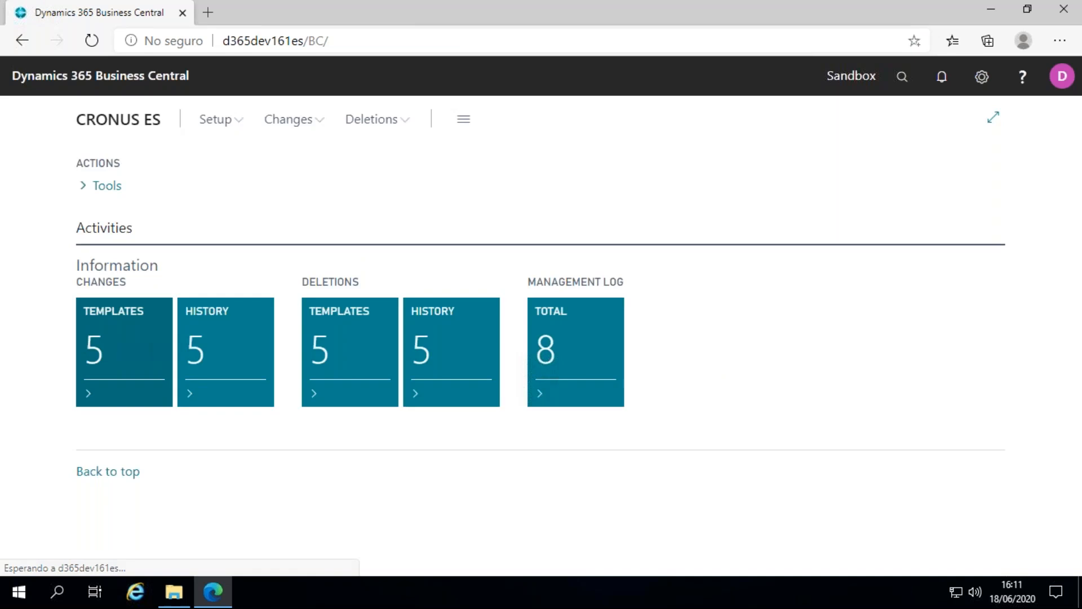
Open the executed changes of the Customers changes template and select line 6 dated 18/06/2020.
left_click(147, 358)
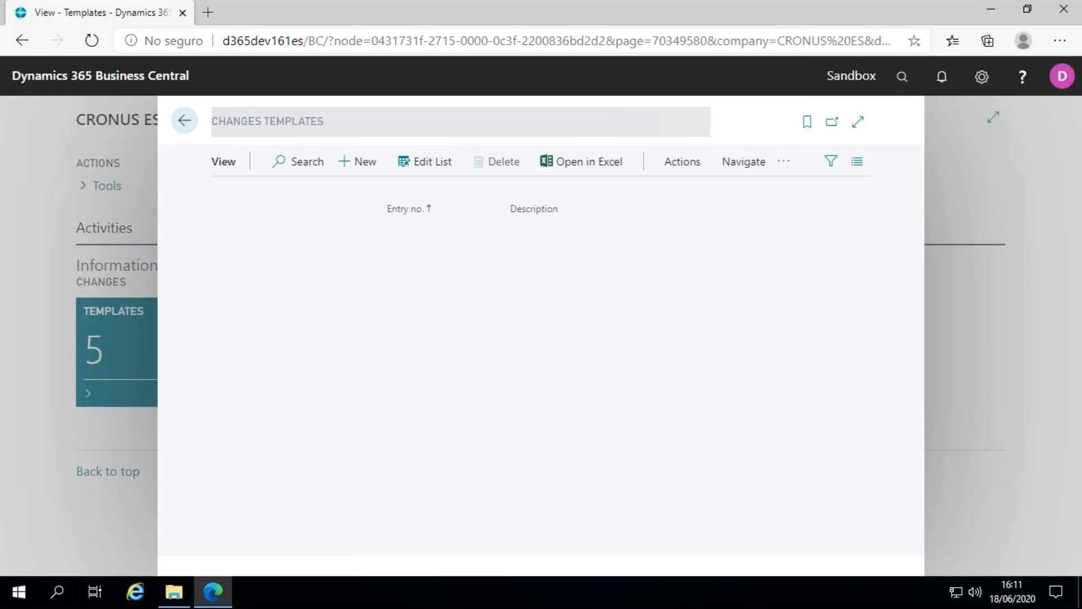
left_click(617, 363)
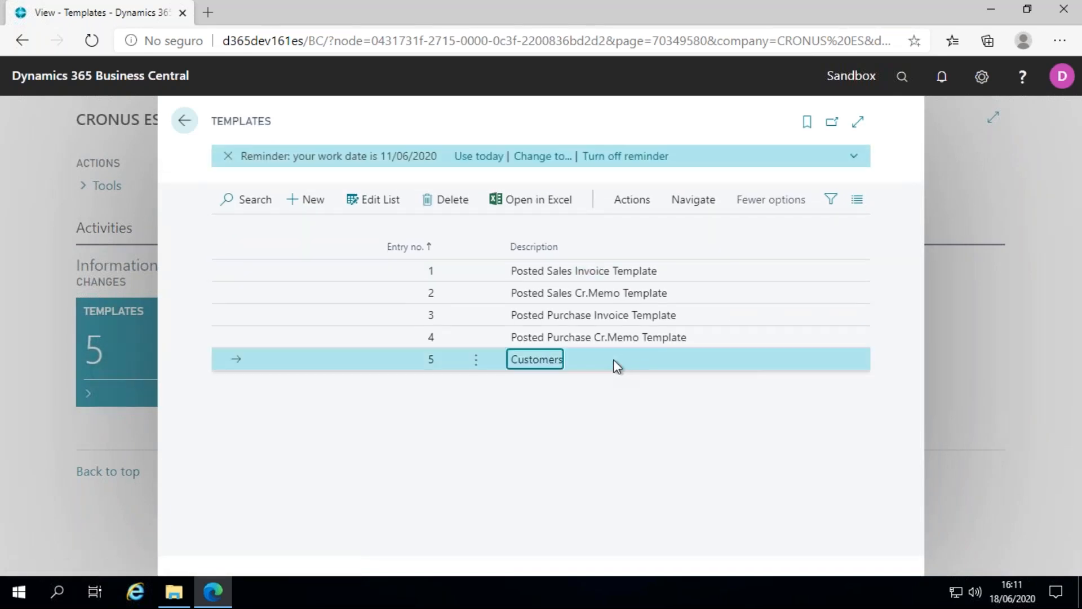
left_click(648, 206)
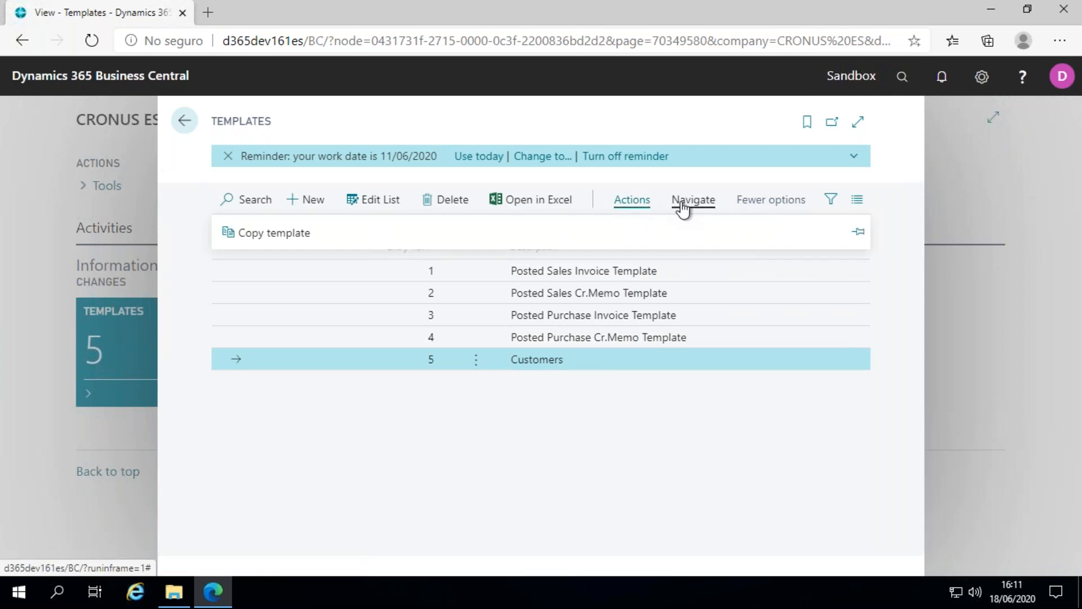
left_click(682, 203)
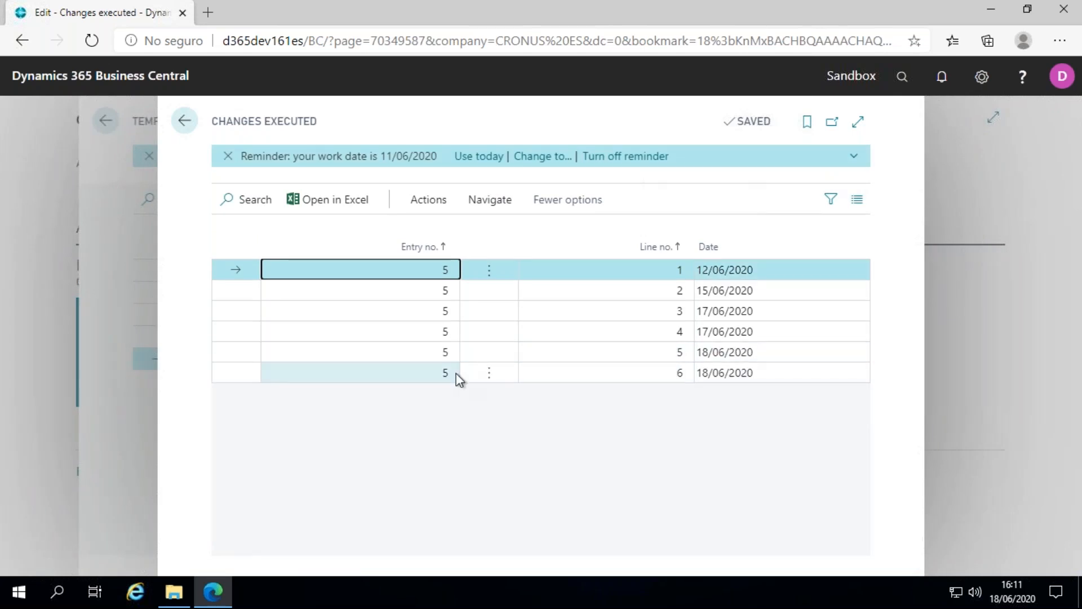
left_click(760, 374)
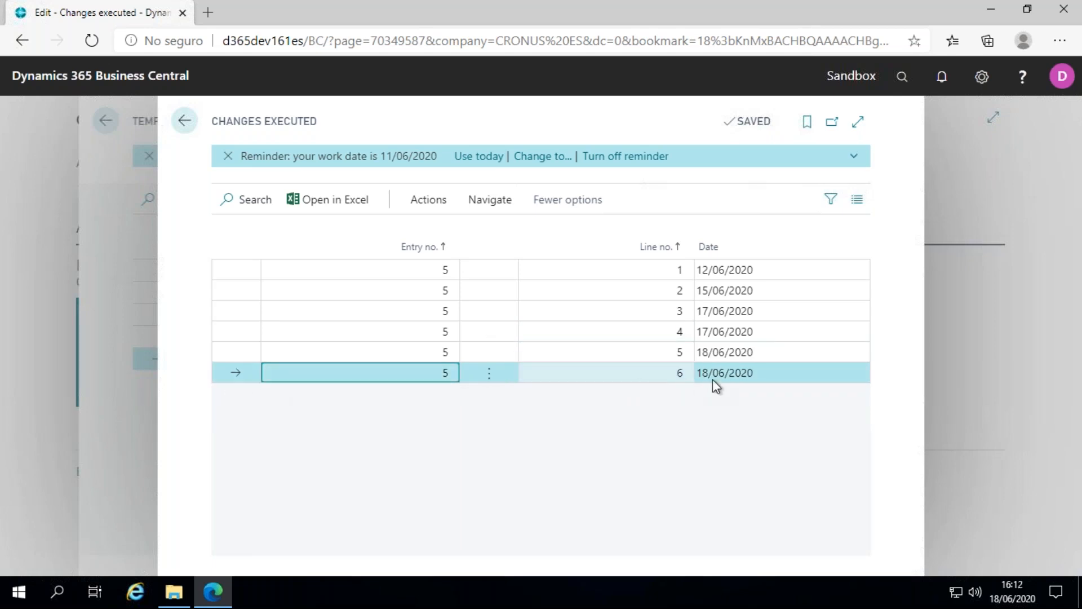
Revert the changes of the selected execution, confirming and pasting the customer id from the Innova Online portal.
left_click(435, 199)
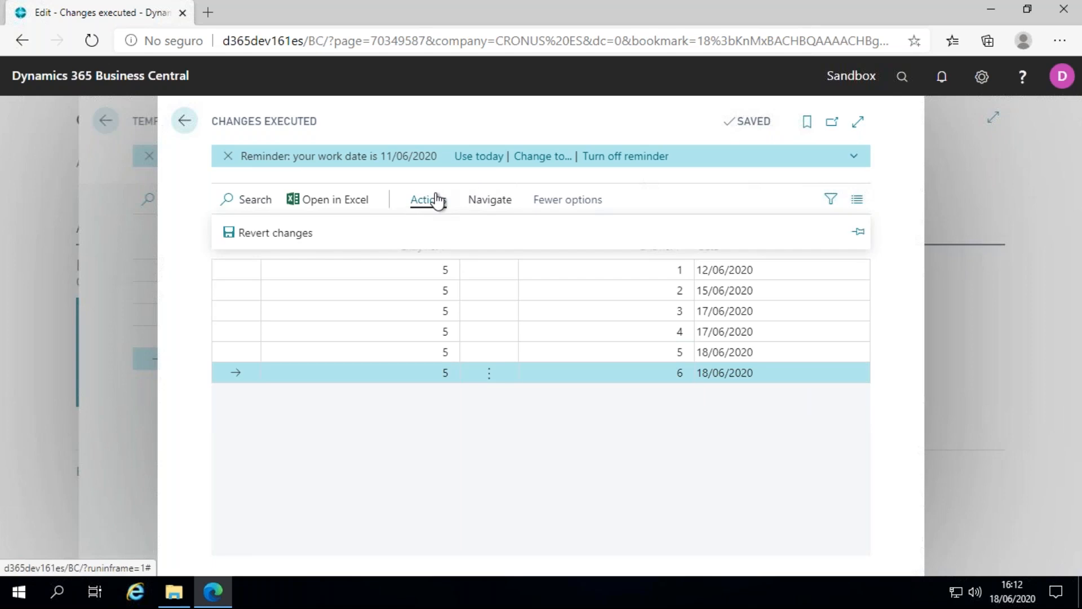
left_click(255, 233)
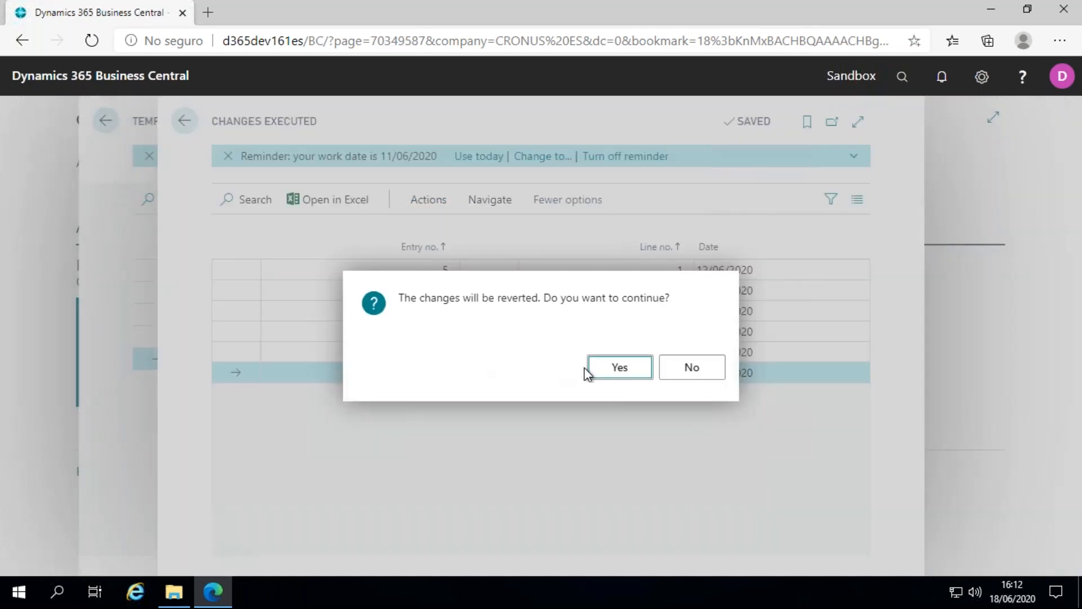
left_click(603, 373)
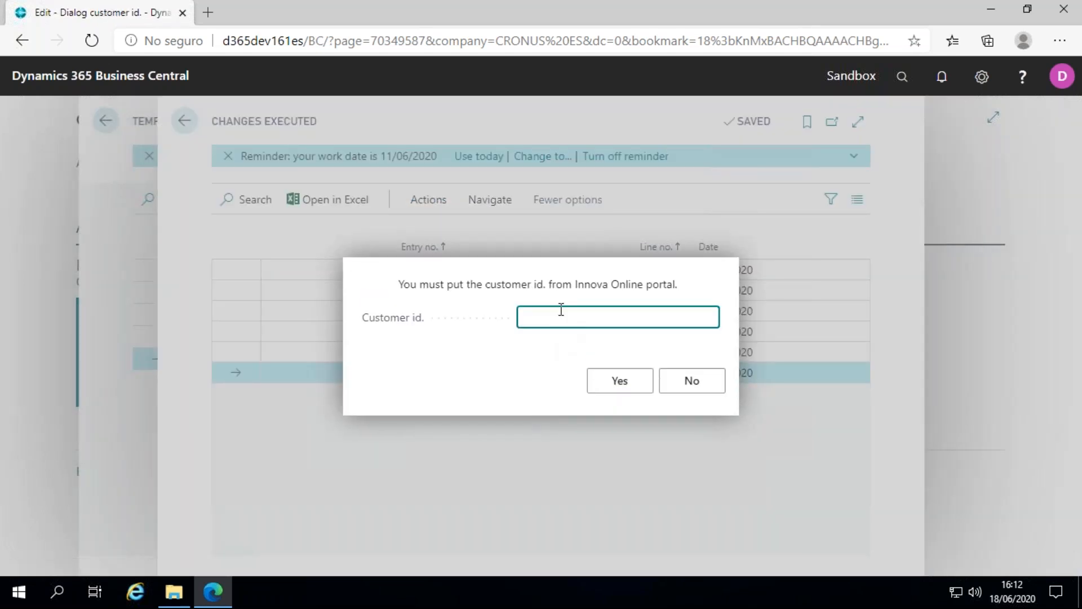
key("ctrl+v")
left_click_drag(659, 321, 362, 314)
left_click(523, 313)
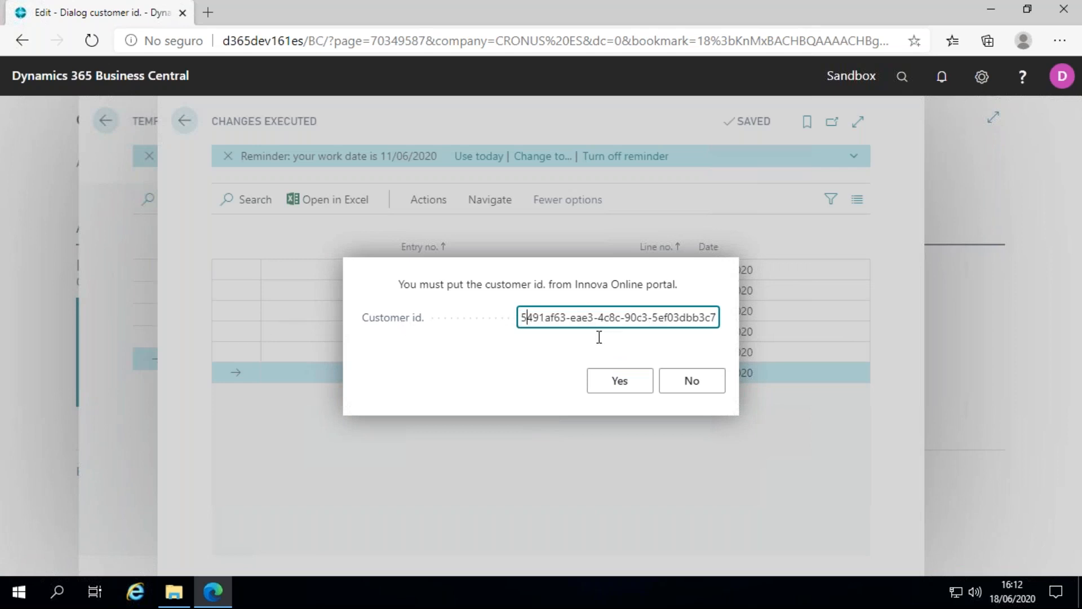
left_click(631, 381)
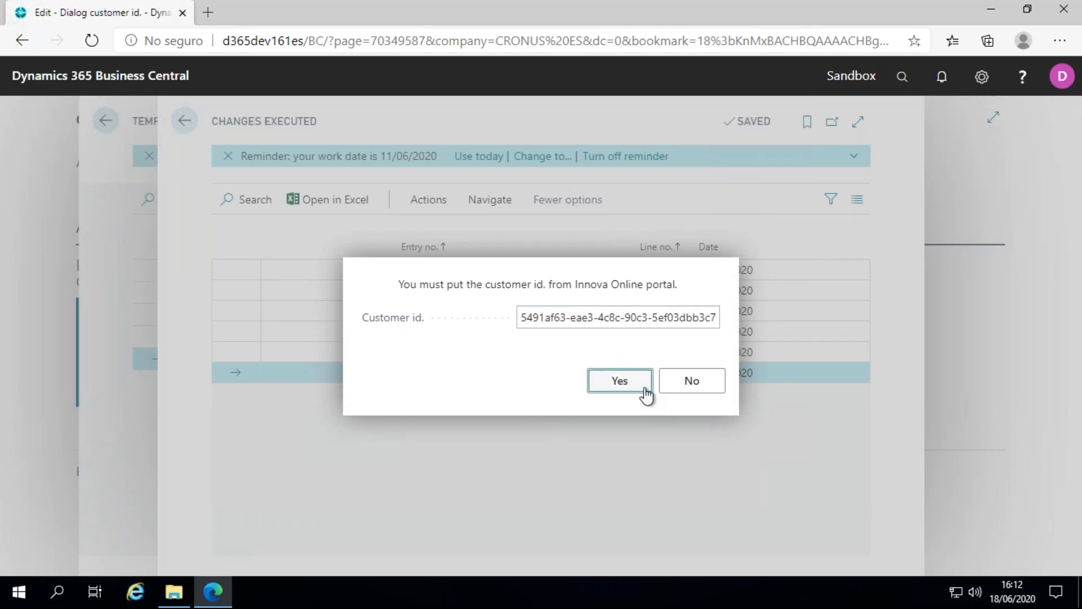
left_click(646, 395)
Go back to the home page and check the reverted name of customer 10000 in the Customers list.
left_click(185, 121)
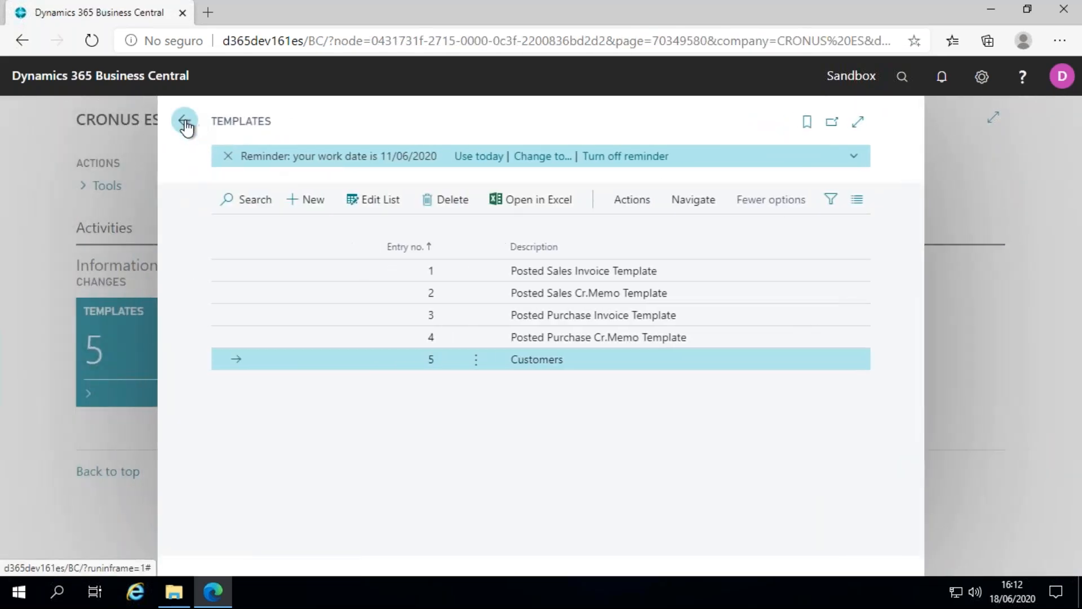
left_click(183, 120)
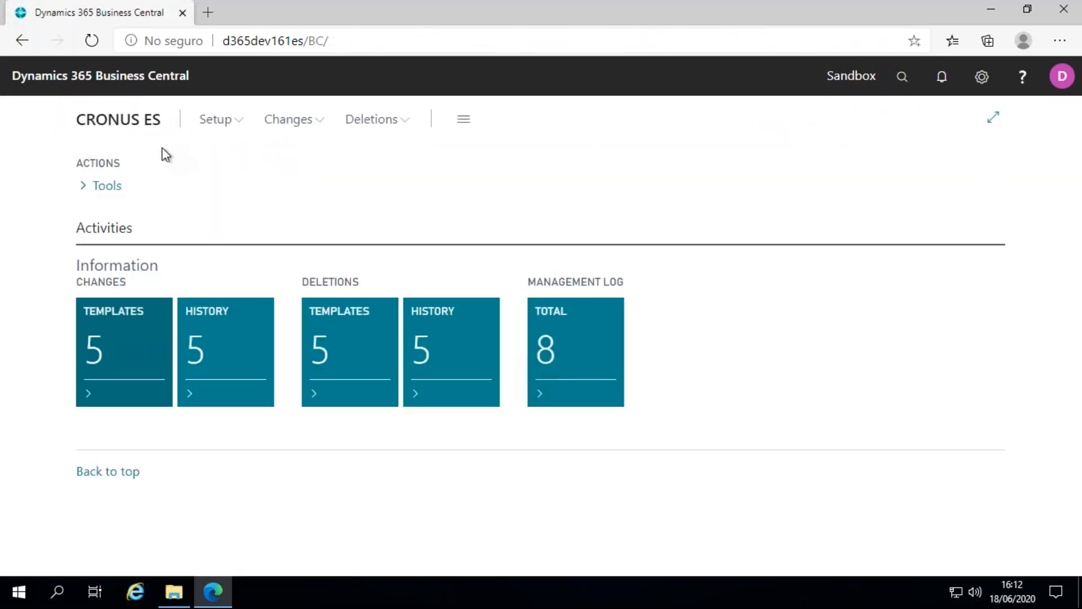
left_click(896, 73)
type("cusomte")
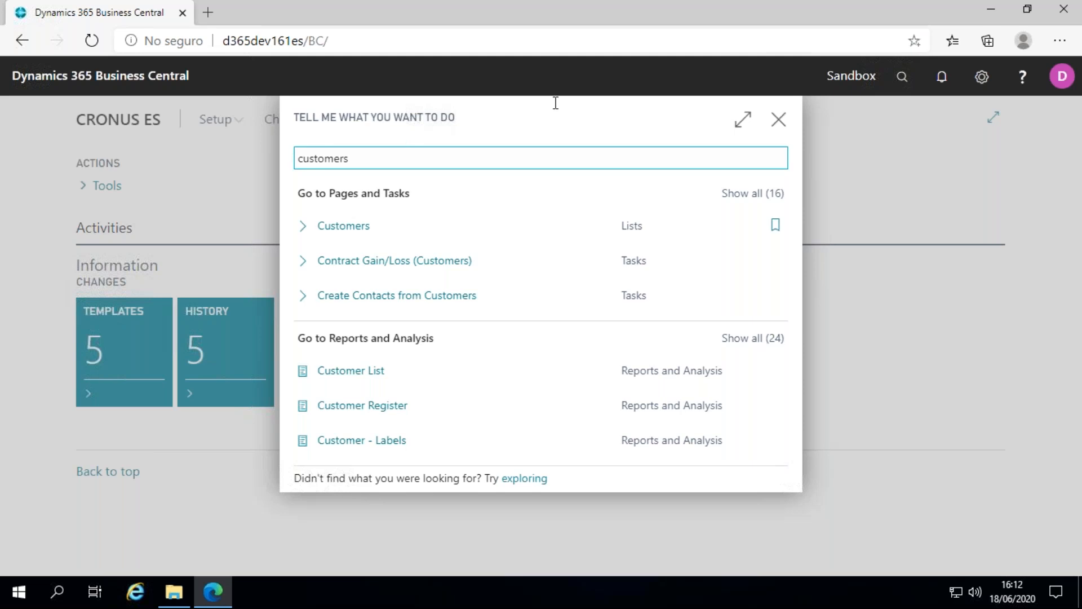
key("Return")
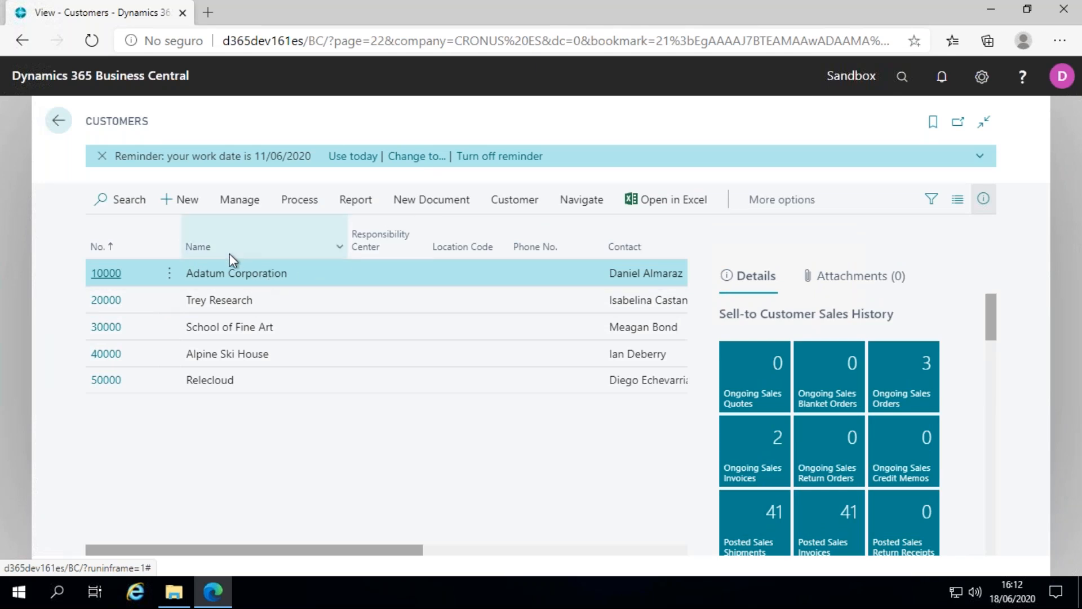
left_click(58, 120)
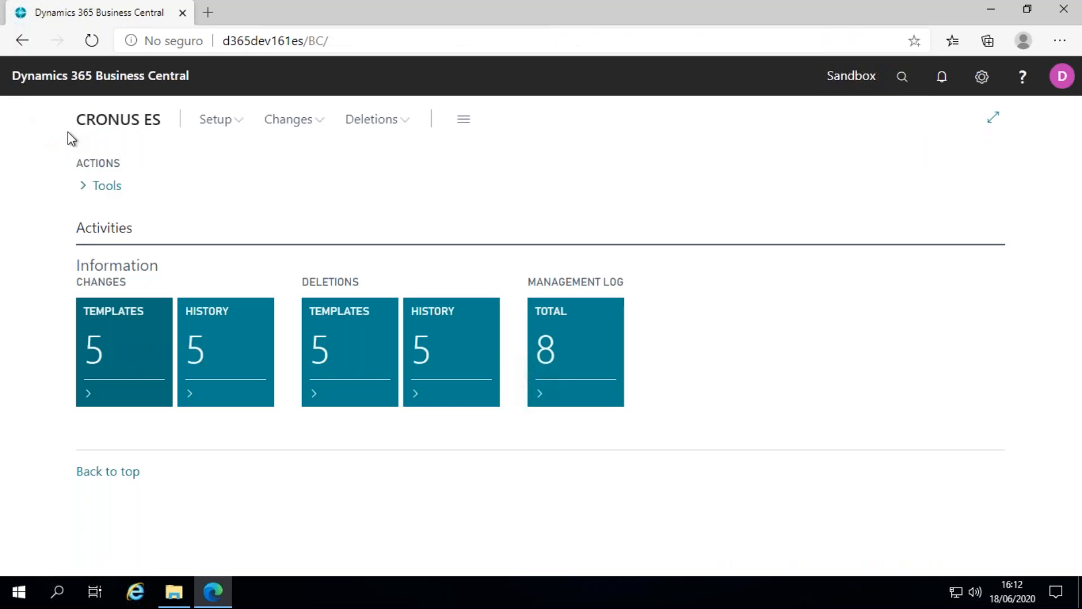
Open the tables setting of the Customers deletions template and examine the filter defined for the Customer table.
left_click(365, 341)
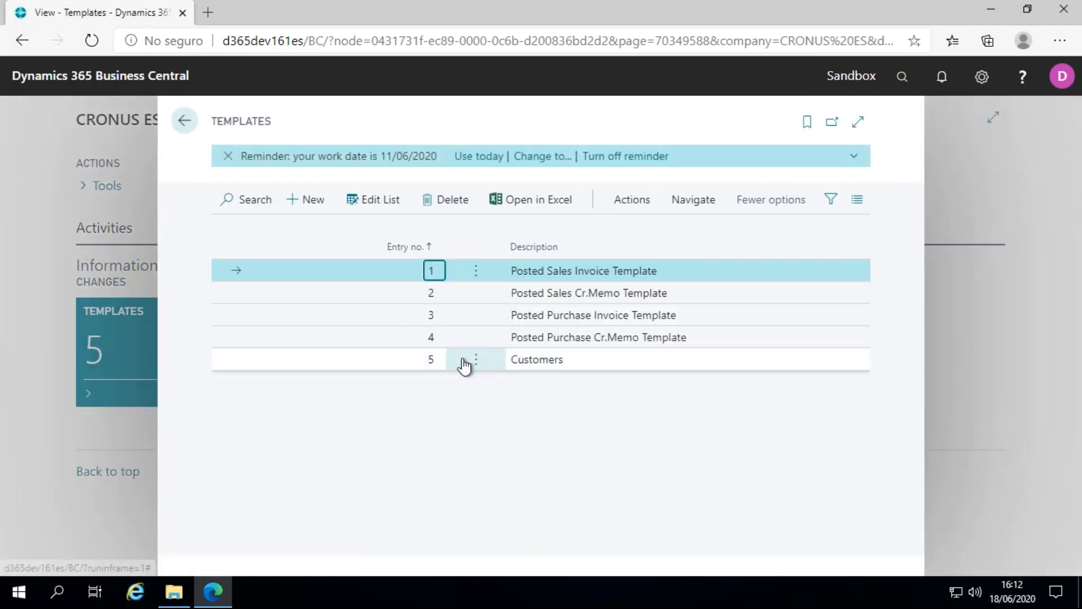
left_click(604, 363)
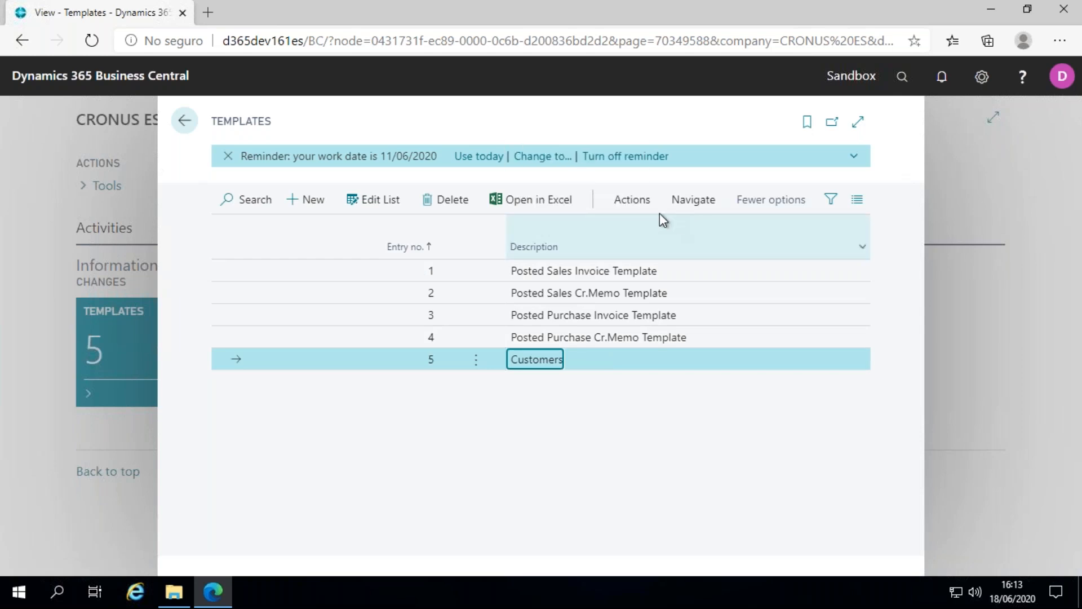
left_click(678, 200)
left_click(247, 244)
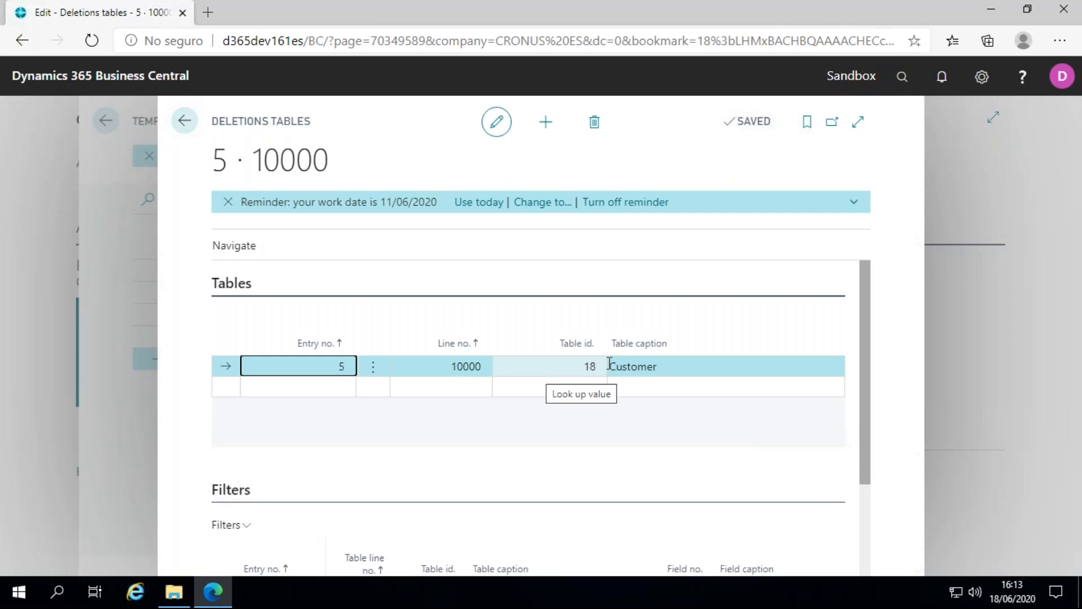
scroll(540, 372, "down", 3)
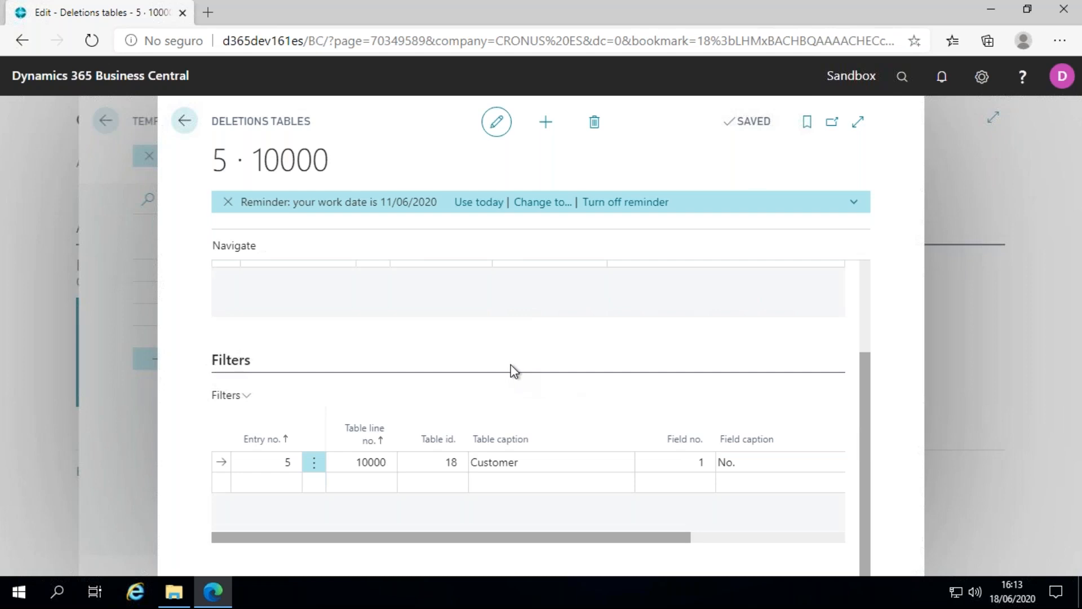
scroll(515, 370, "up", 2)
scroll(630, 377, "down", 2)
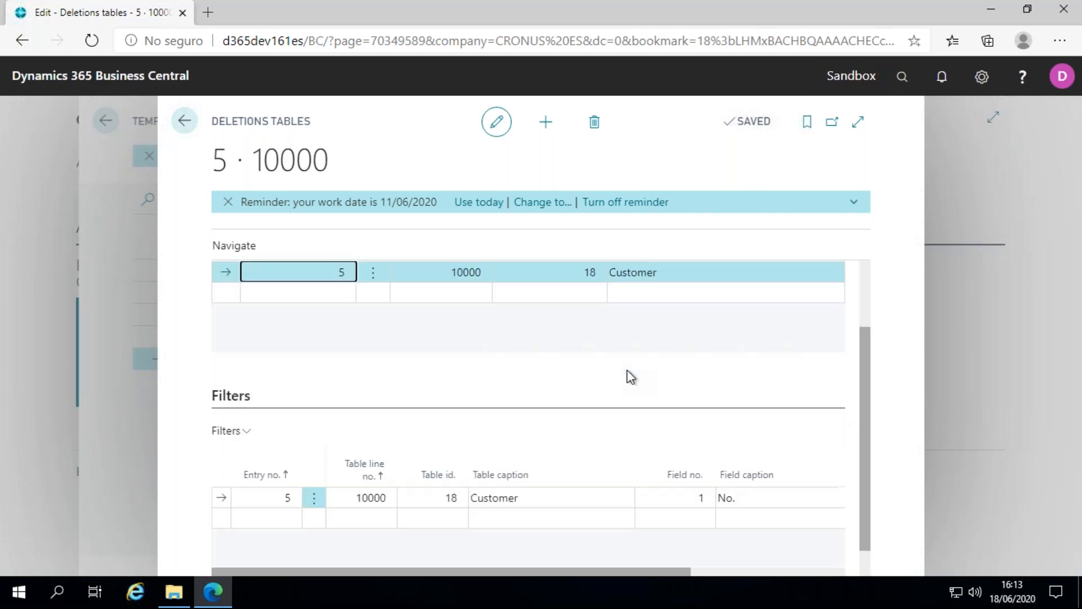
scroll(630, 378, "down", 1)
left_click_drag(586, 536, 827, 513)
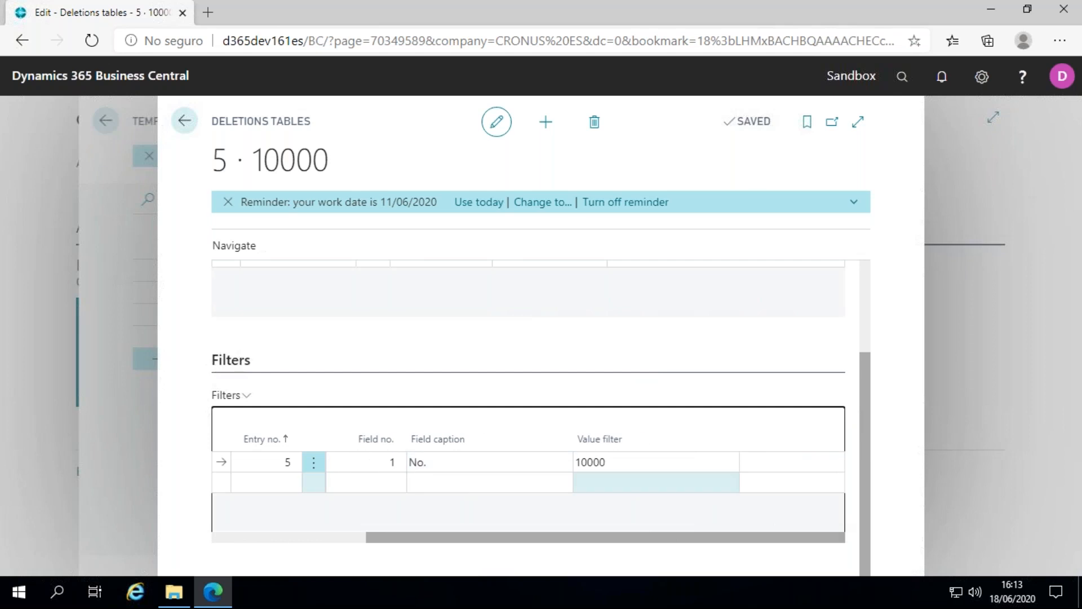
left_click_drag(563, 536, 83, 531)
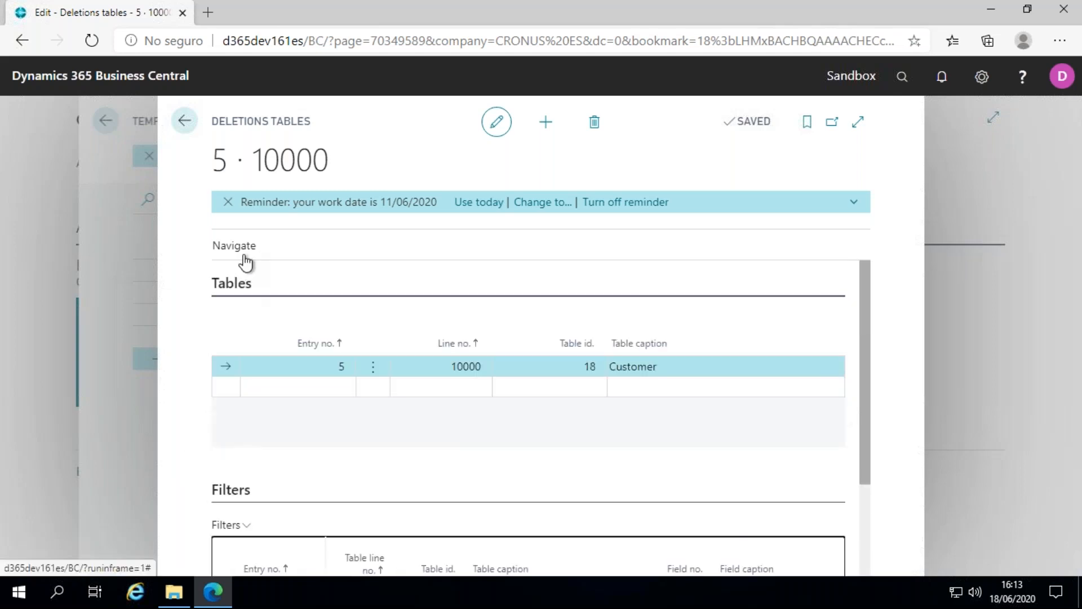
Open the deletions matrix for the Customer table and load the data to delete.
left_click(244, 254)
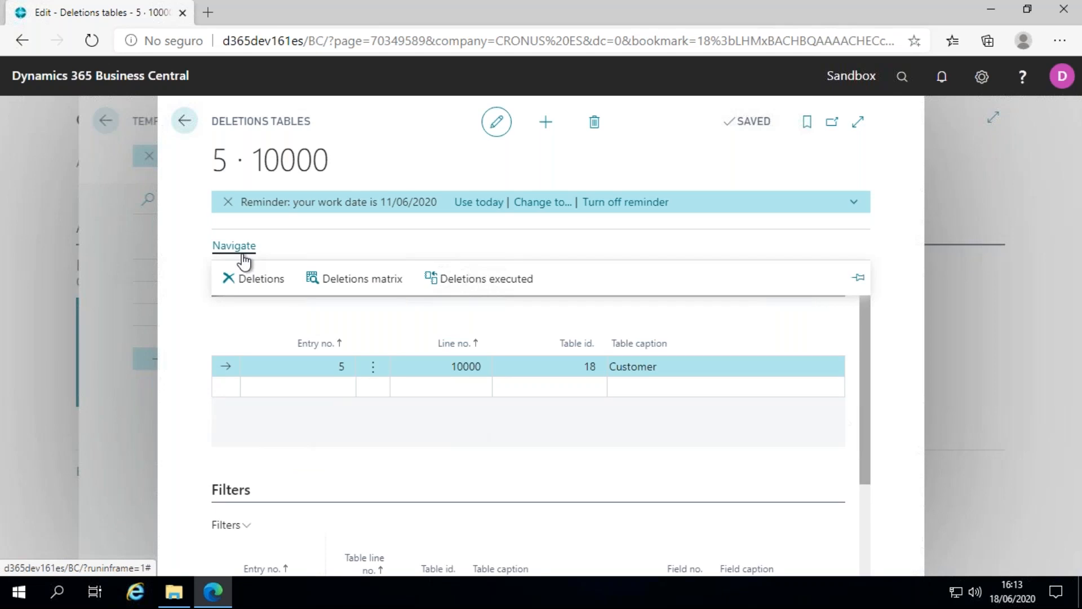
left_click(380, 284)
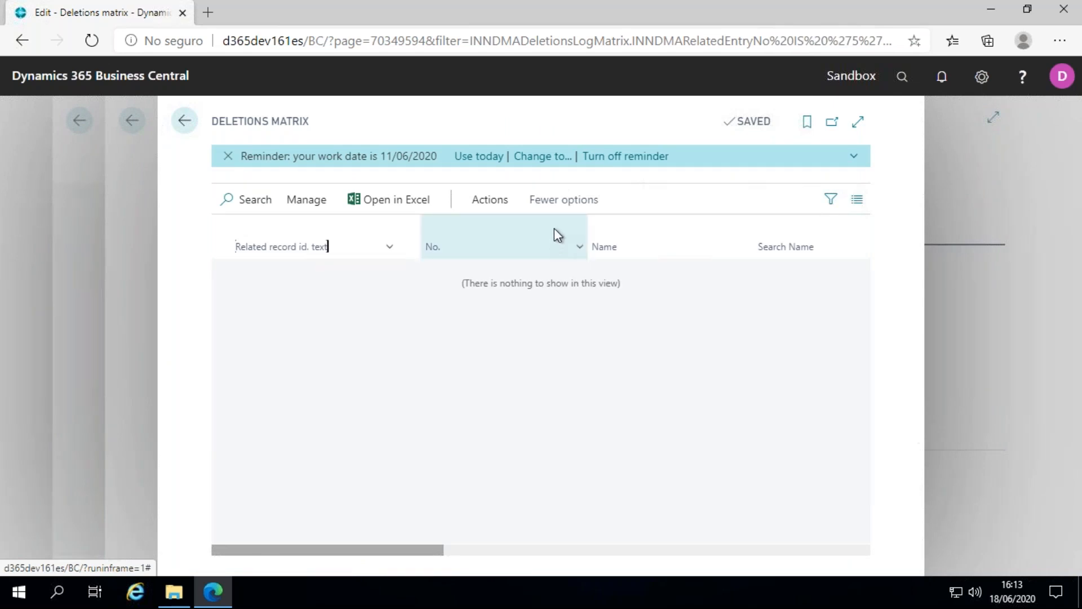
left_click(508, 210)
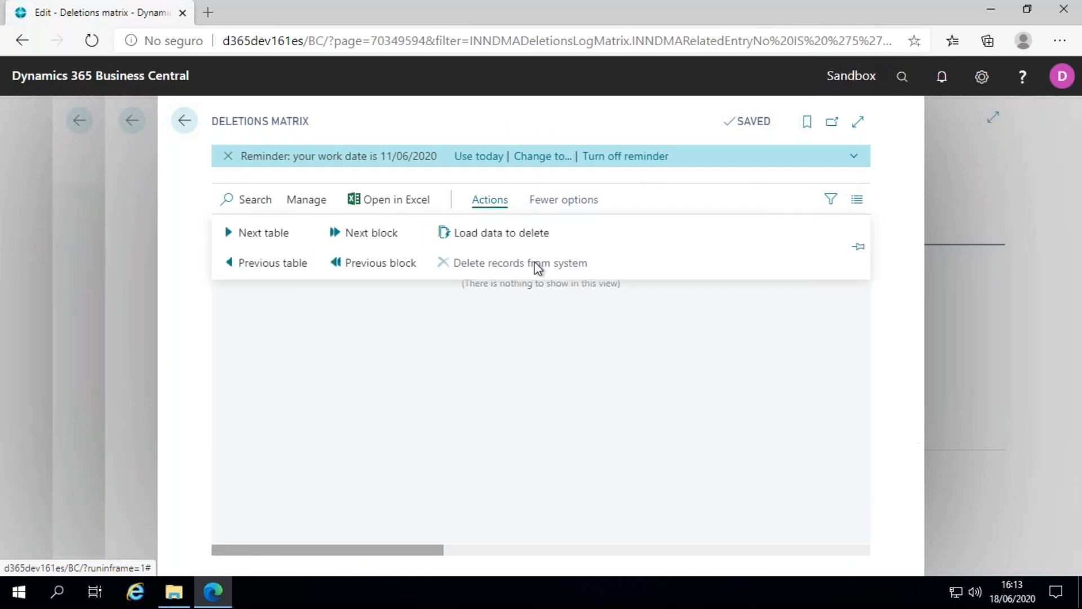
left_click(502, 233)
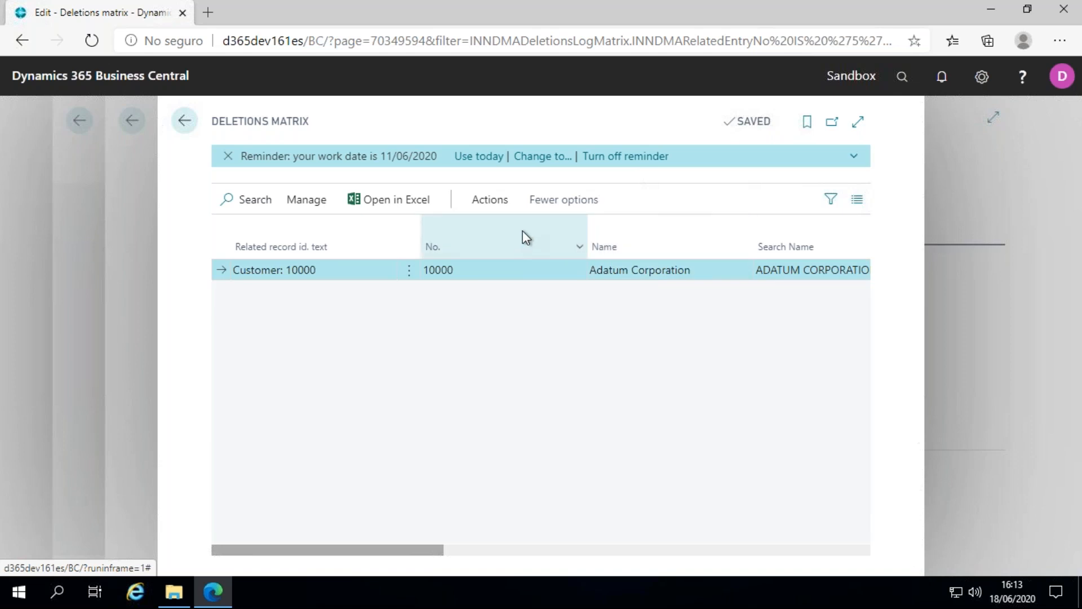
Delete the loaded customer 10000 record from the system, confirming and pasting the customer id from the Innova Online portal.
left_click(502, 200)
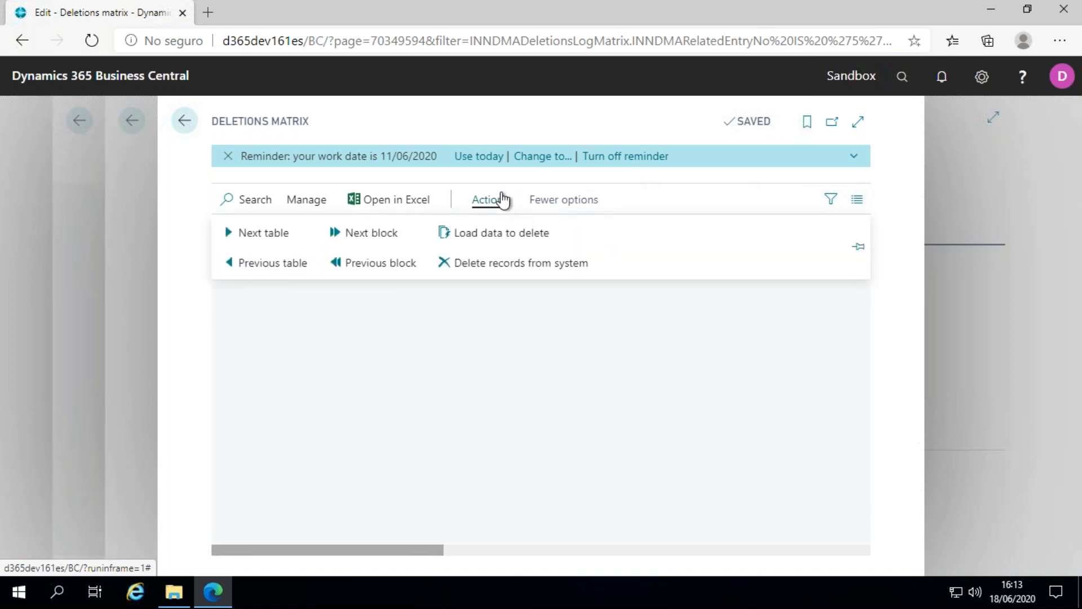
left_click(509, 265)
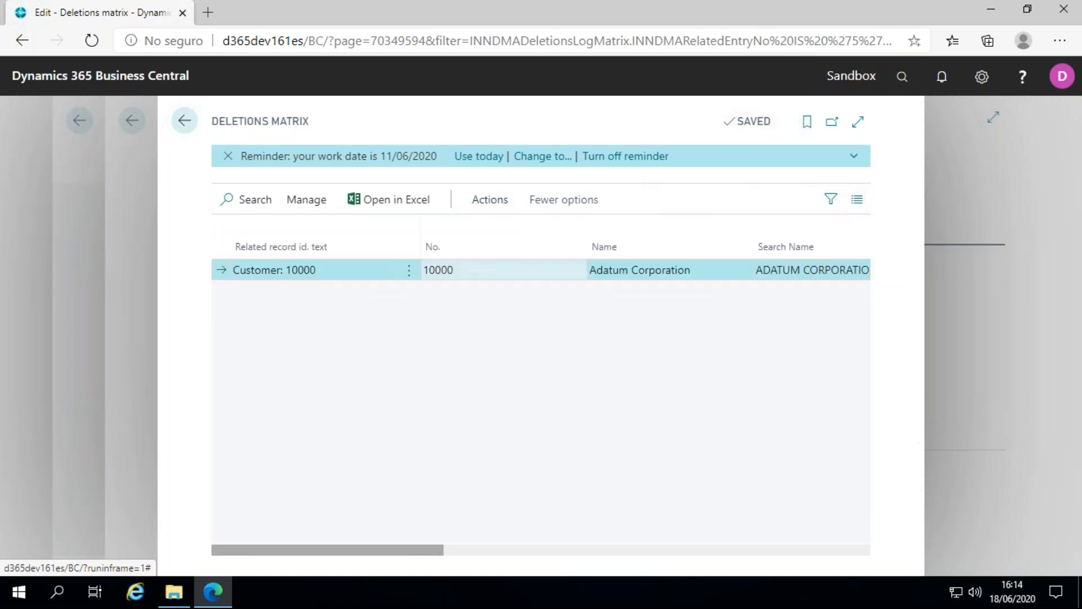
left_click(599, 373)
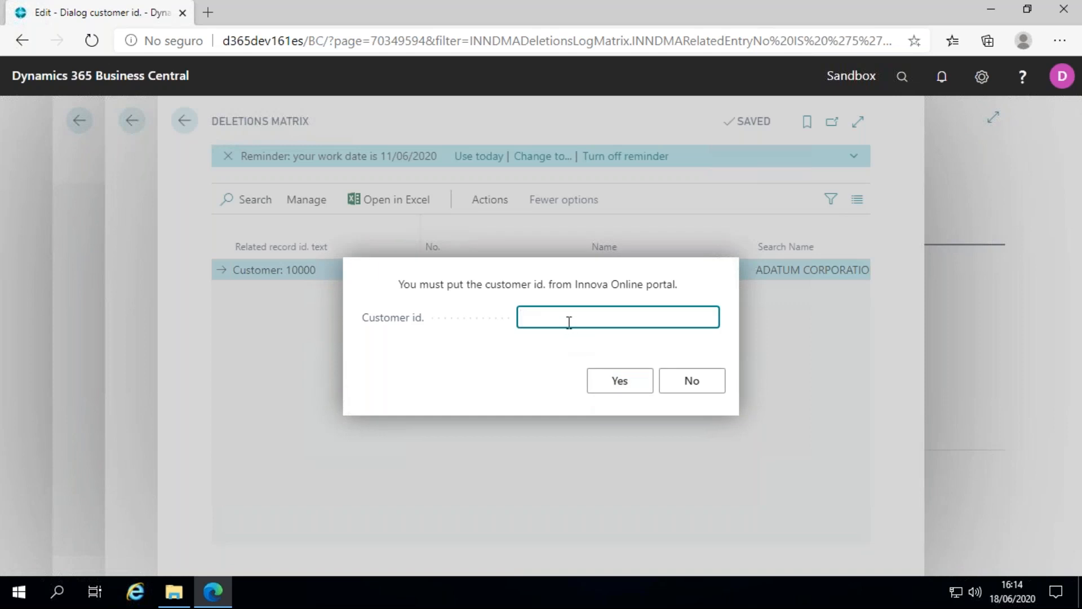
type("491af63-eae3-4c8c-90c3-5ef03dbb3c71")
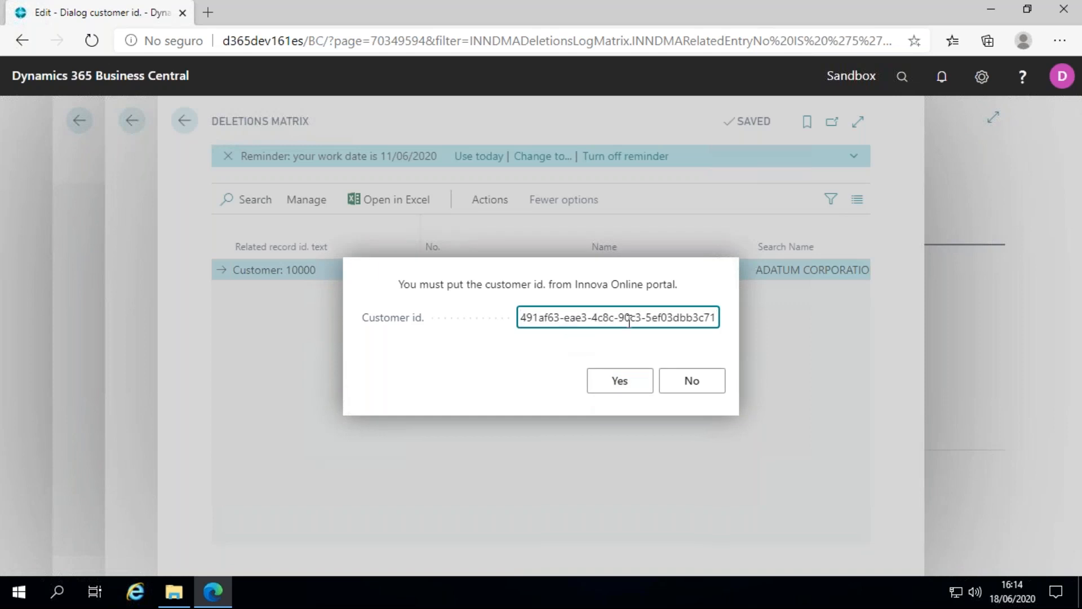
left_click_drag(658, 317, 369, 316)
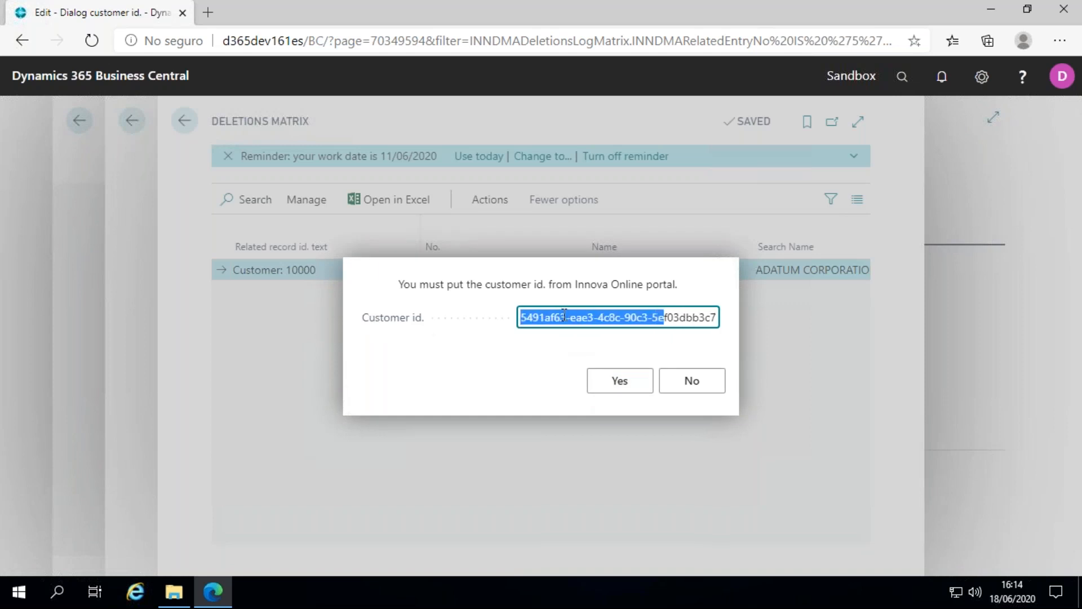
left_click(609, 381)
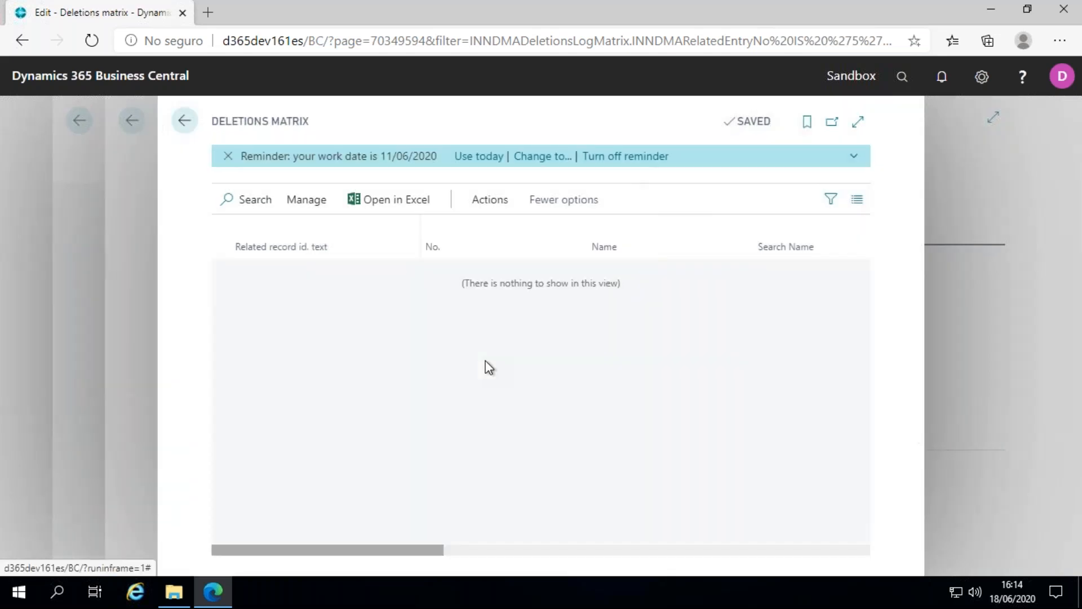
Return to the home page, search for "customer" and check the Customers list for customer 10000.
left_click(184, 120)
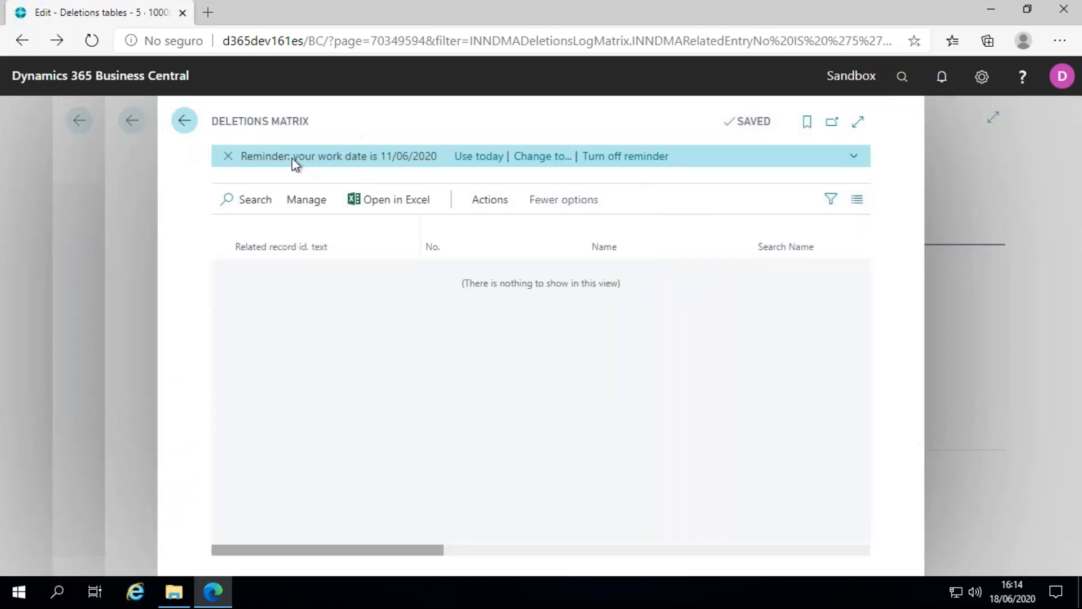
left_click(184, 120)
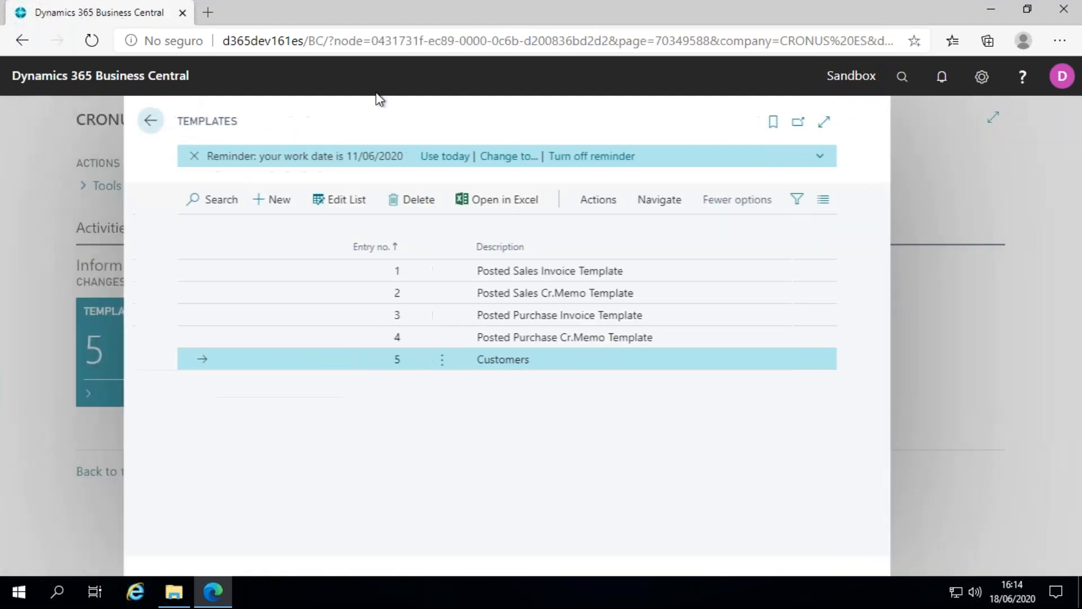
left_click(184, 120)
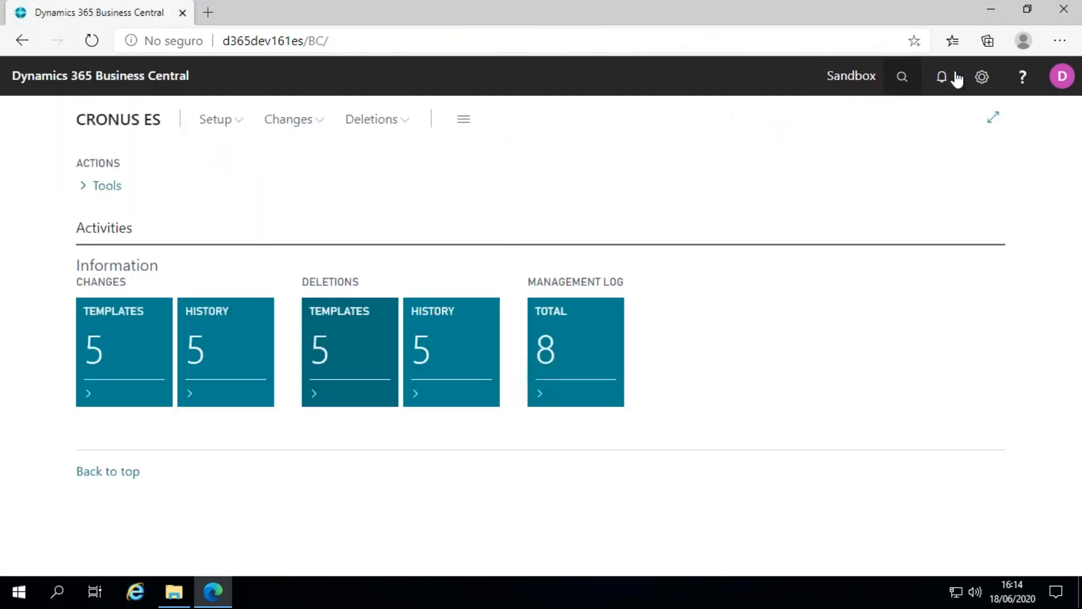
left_click(904, 79)
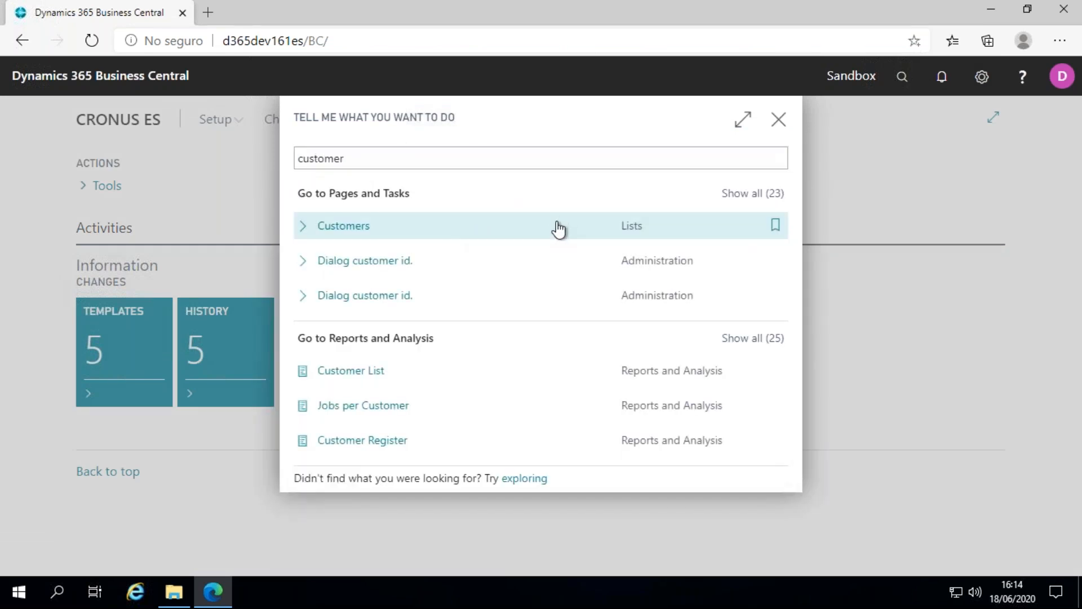
left_click(561, 226)
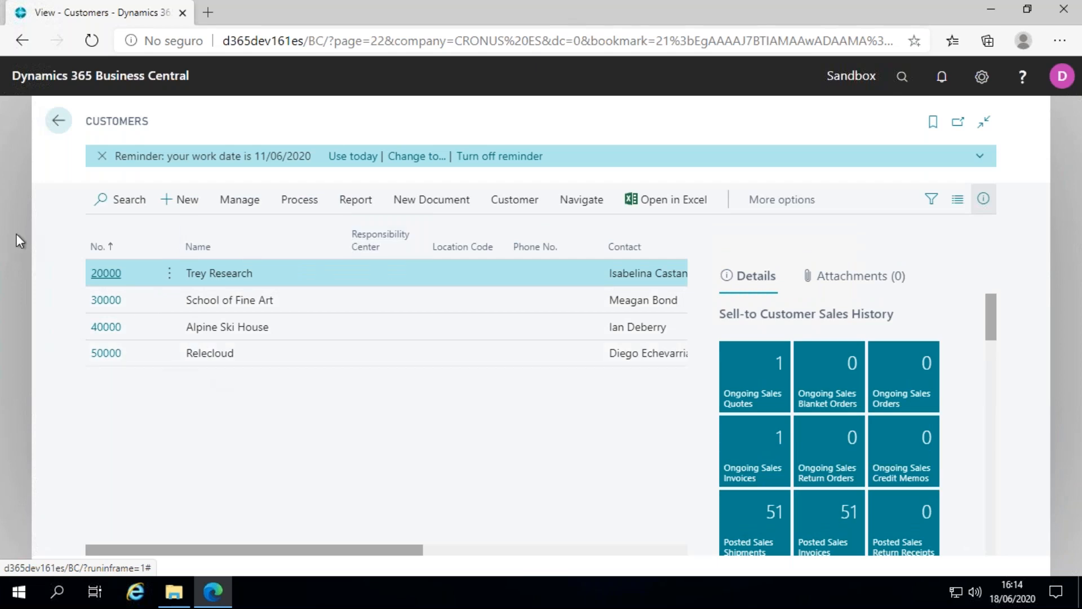
left_click(60, 120)
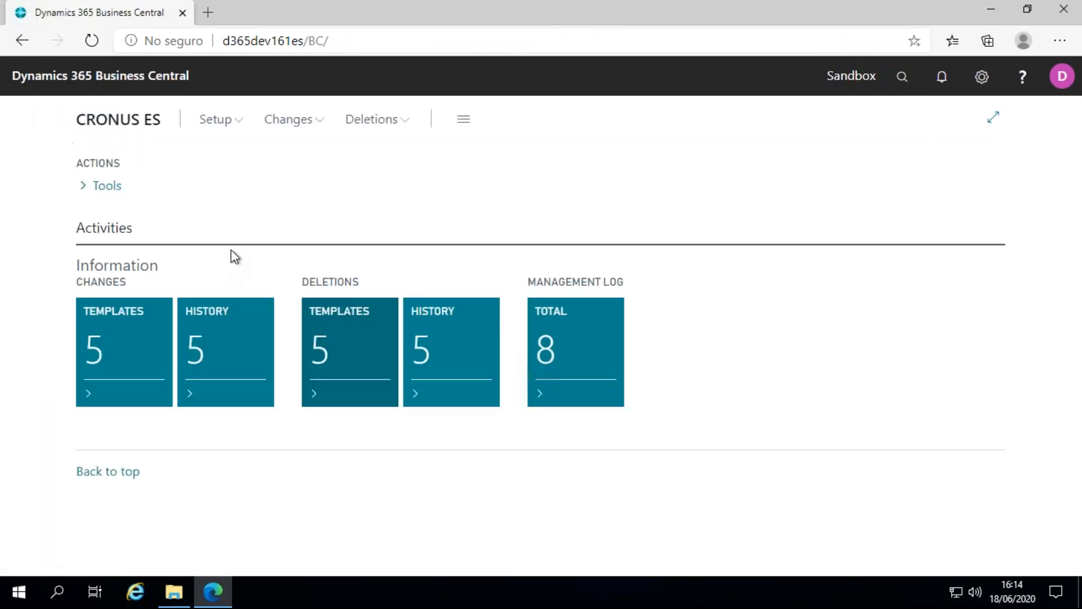
Open the executed deletions of the Customers deletions template and select line 6 dated 18/06/2020.
left_click(361, 342)
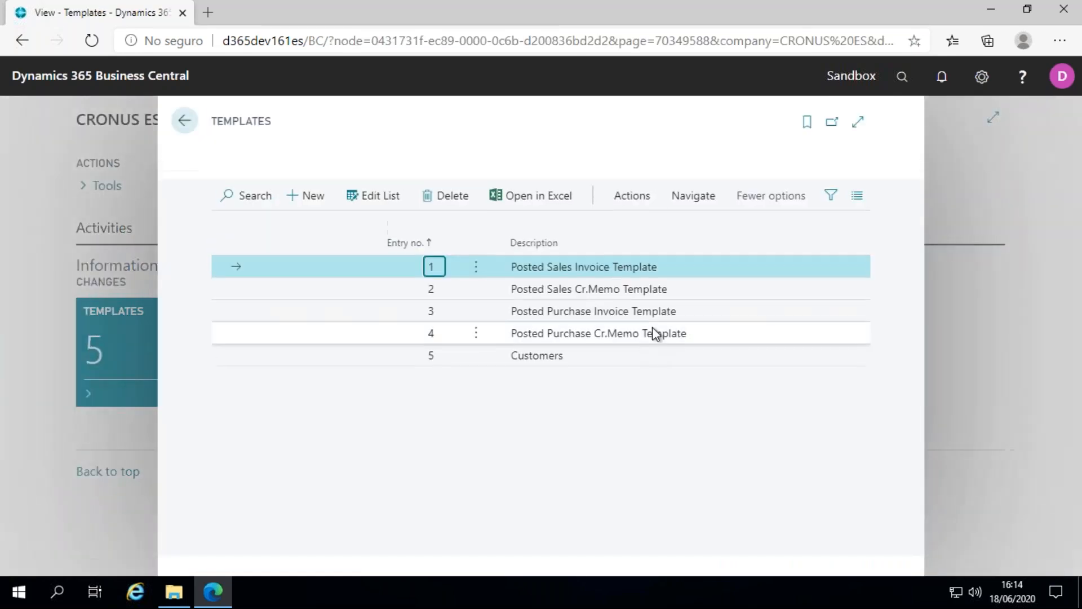
left_click(643, 366)
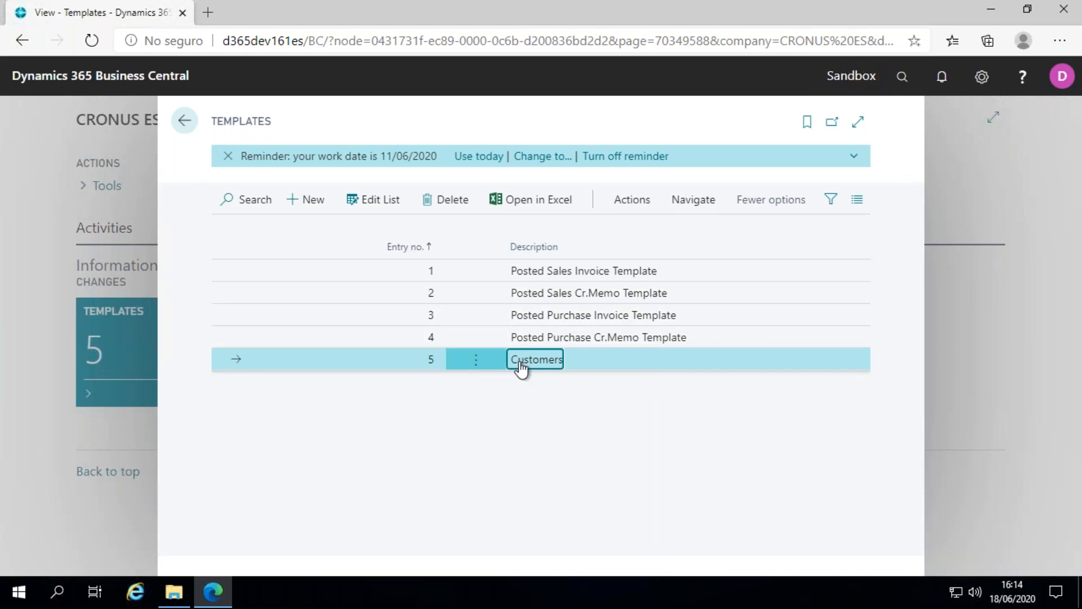
left_click(694, 200)
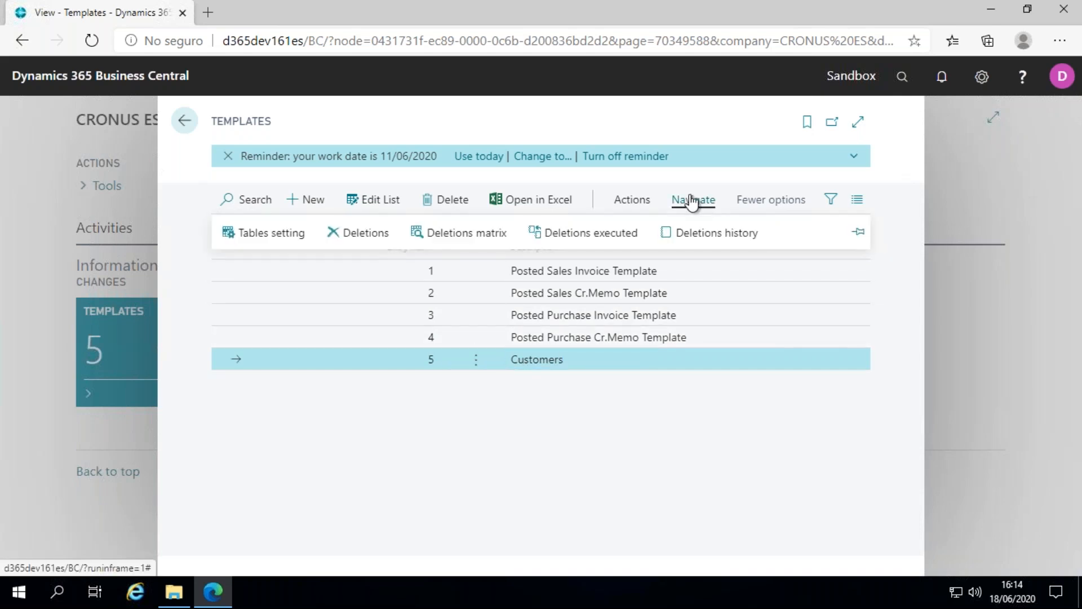
left_click(616, 233)
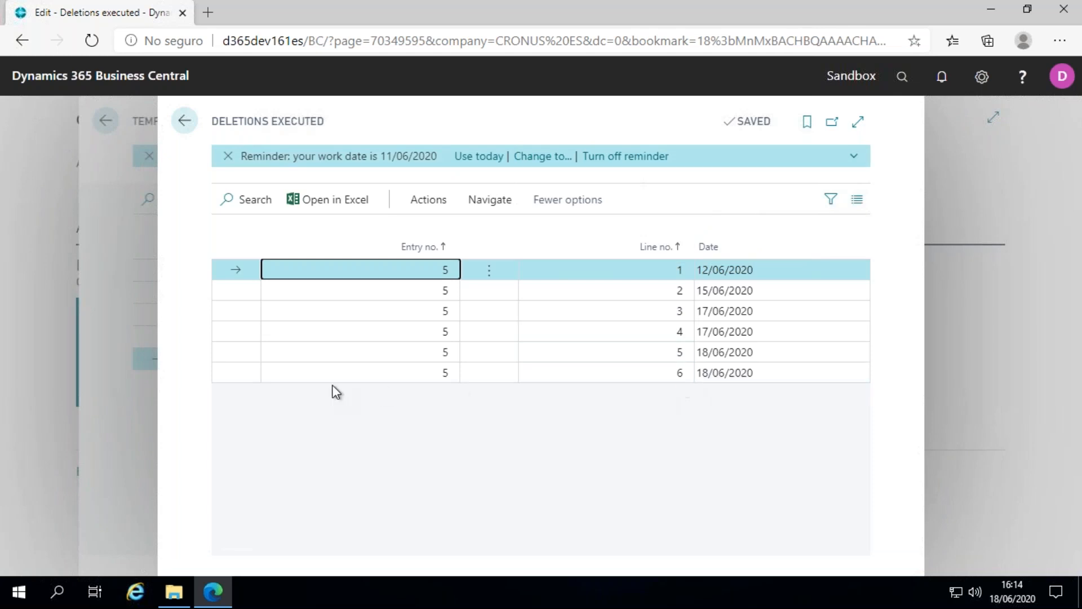
left_click(235, 374)
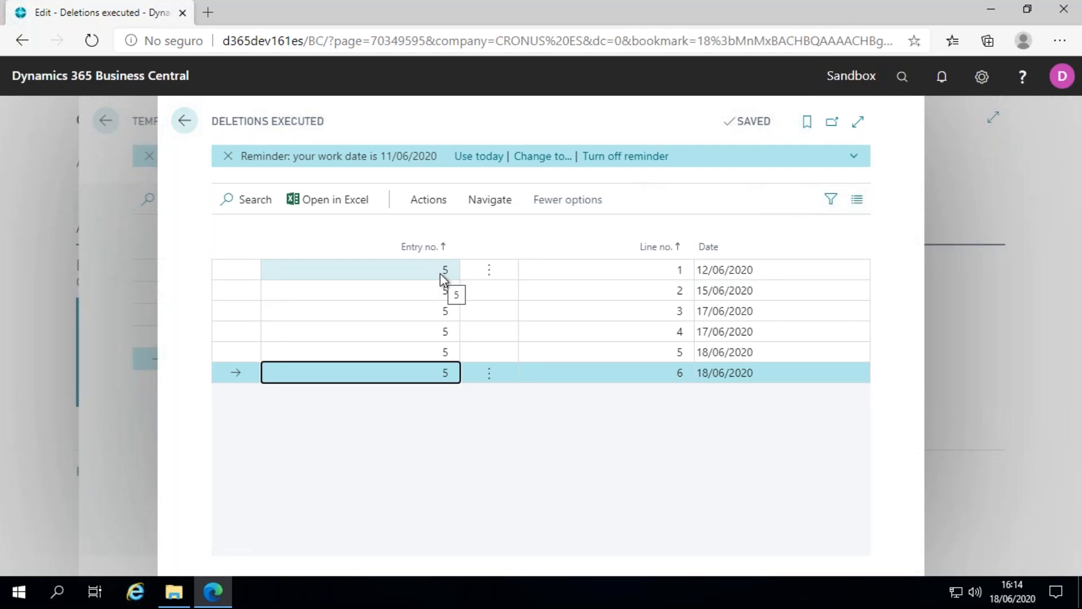
Revert the deletions of the selected execution, confirming and pasting the Innova Online customer id, and return to the deletions templates.
left_click(437, 203)
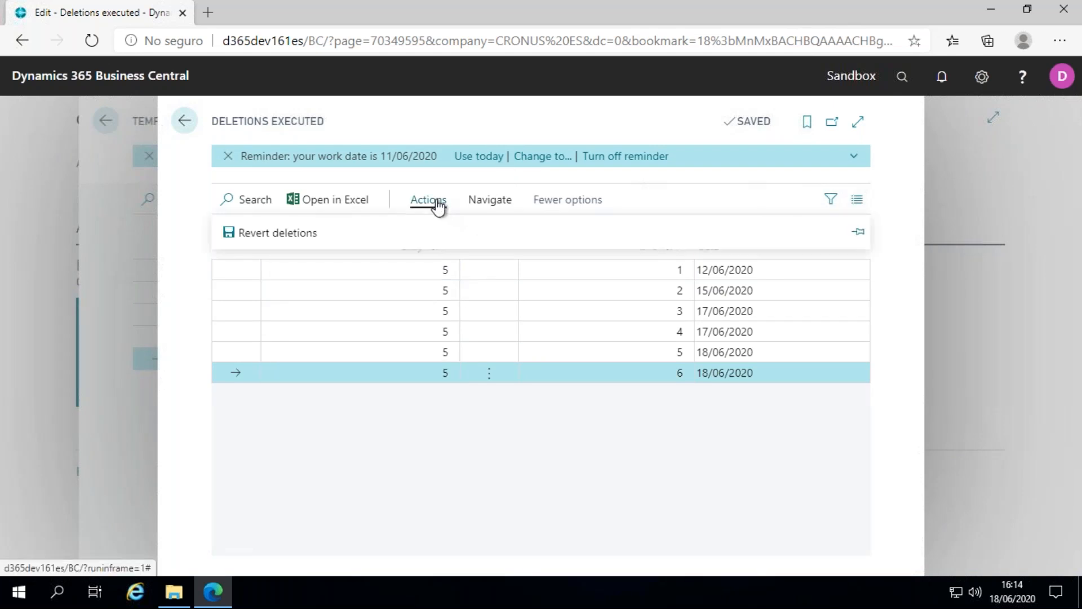
left_click(289, 233)
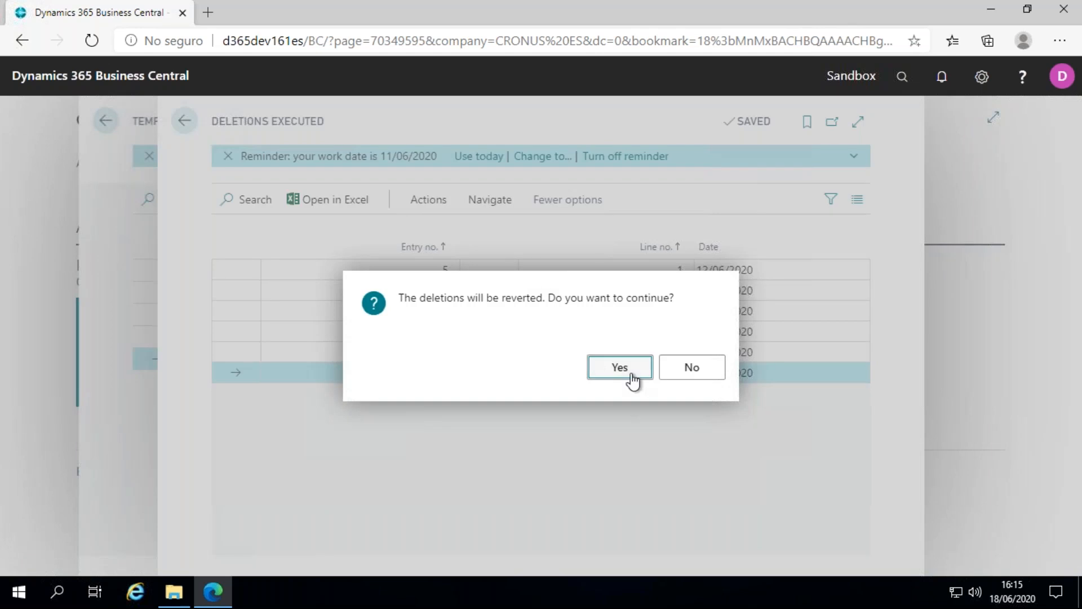
left_click(621, 368)
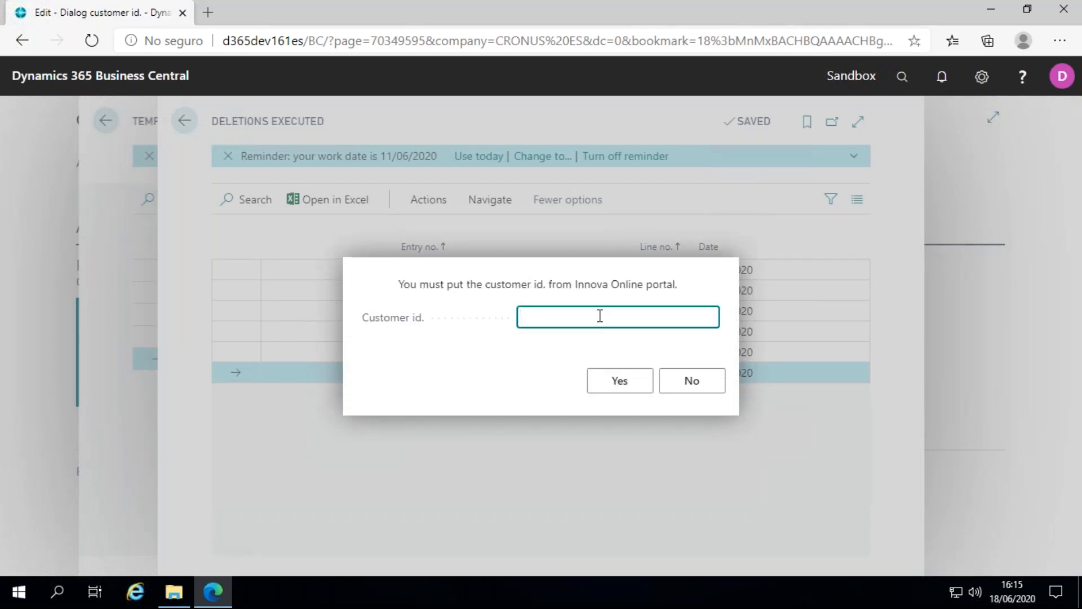
type("491af63-eae3-4c8c-90c3-5ef03dbb3c71")
left_click(619, 316)
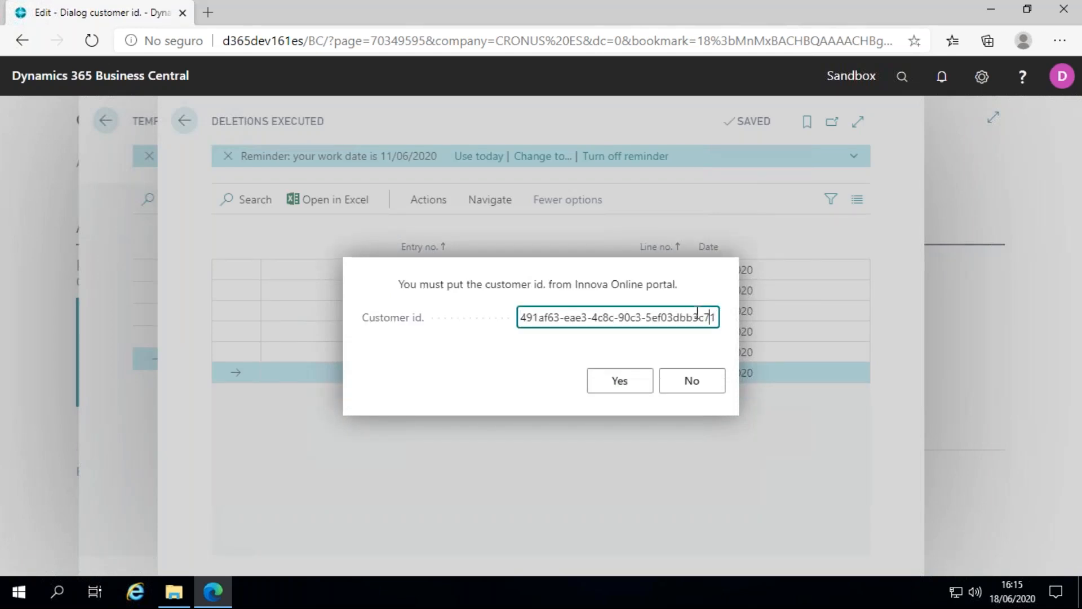
left_click_drag(704, 317, 483, 338)
left_click(560, 317)
key("Tab")
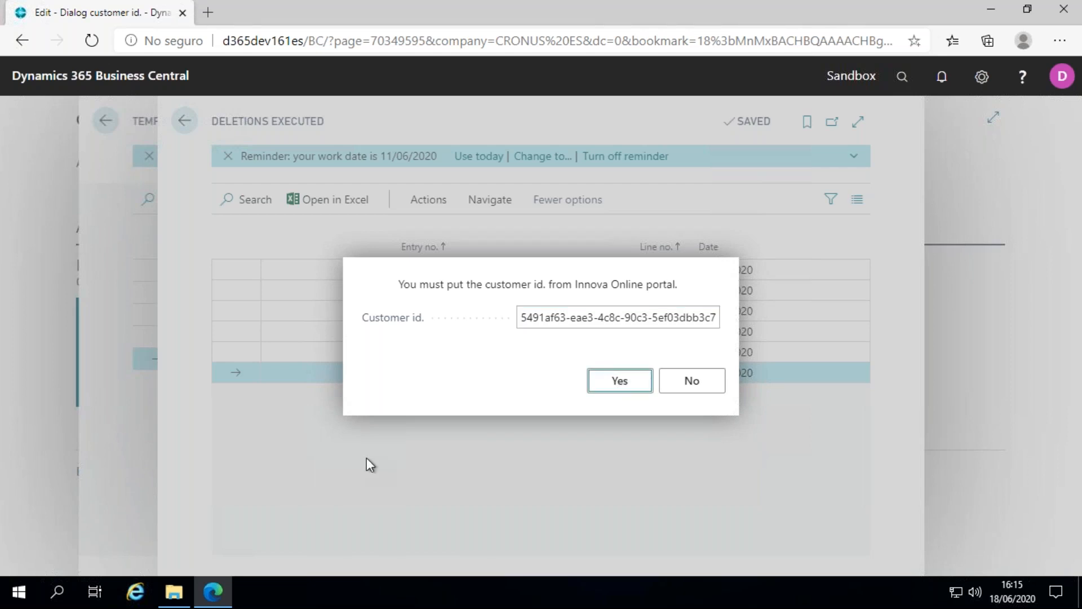
key("Return")
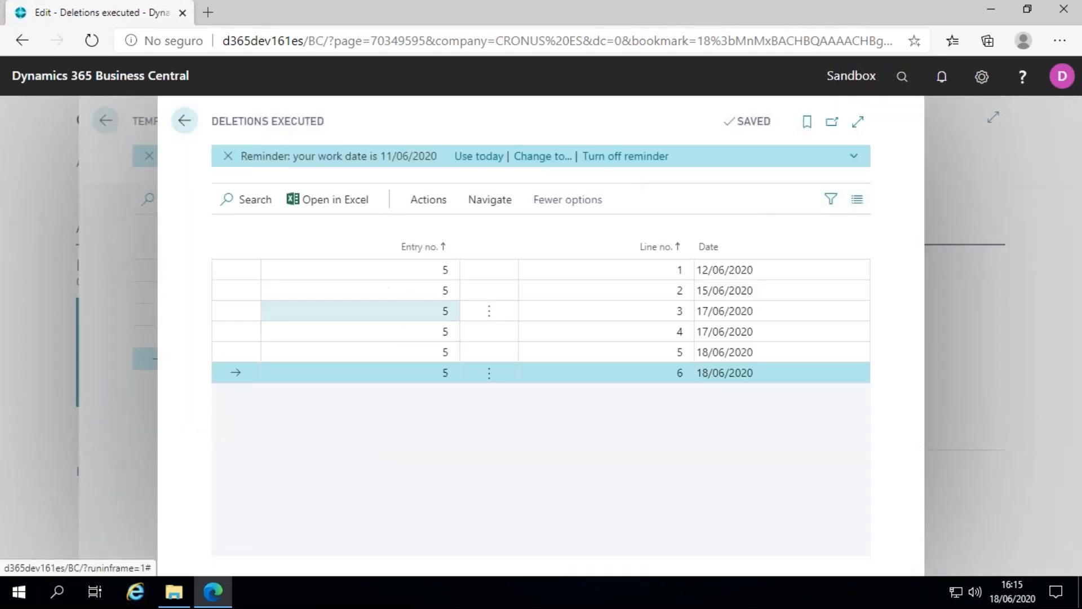
left_click(185, 121)
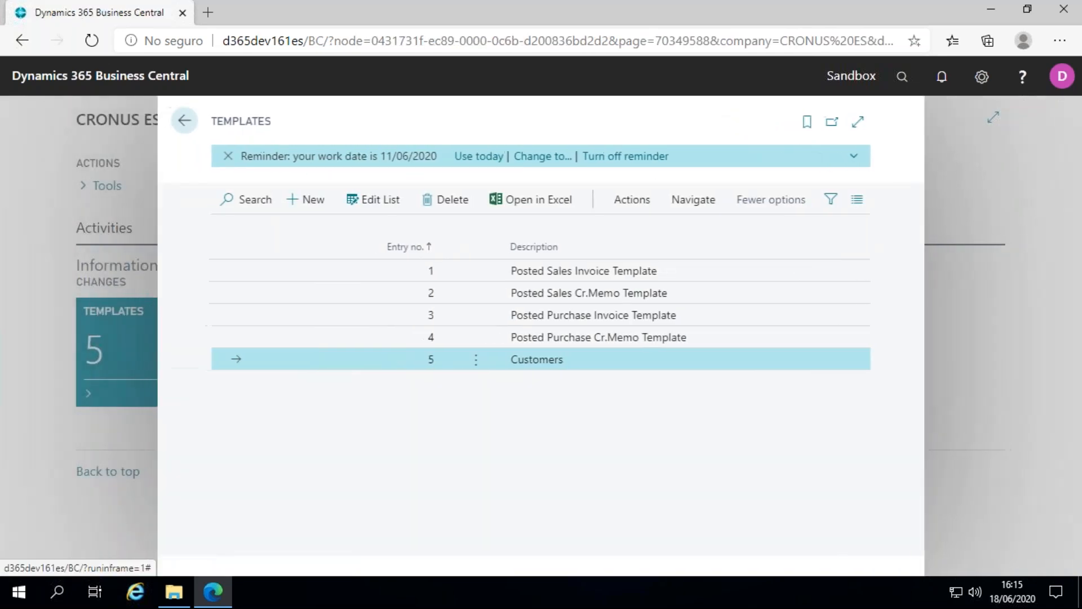
Leave the templates list, search for "customers" and check the Customers list for customer 10000 after the reverted deletion.
left_click(198, 128)
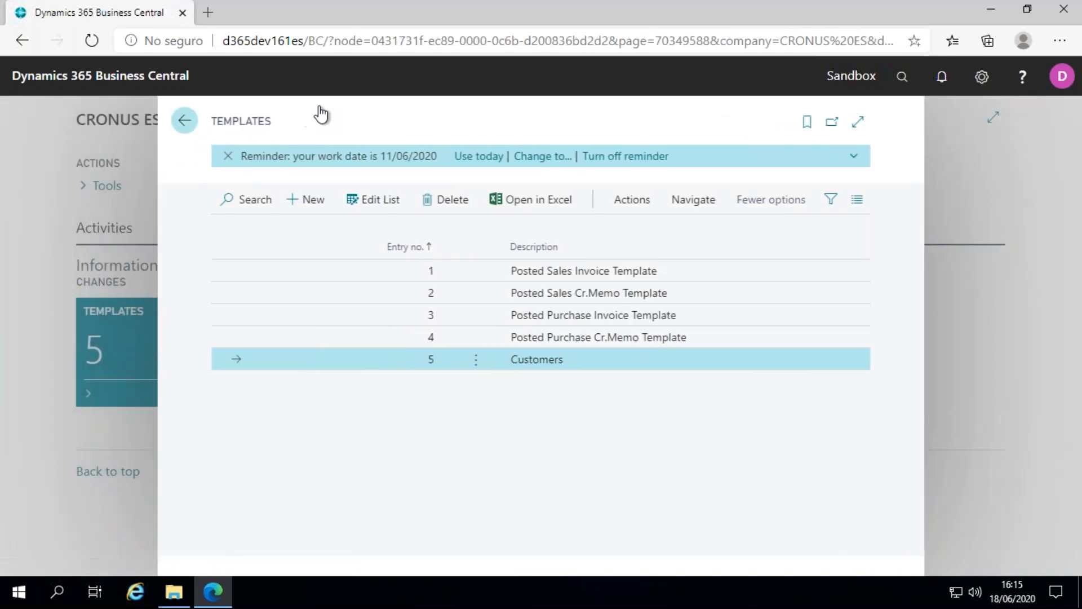
left_click(898, 81)
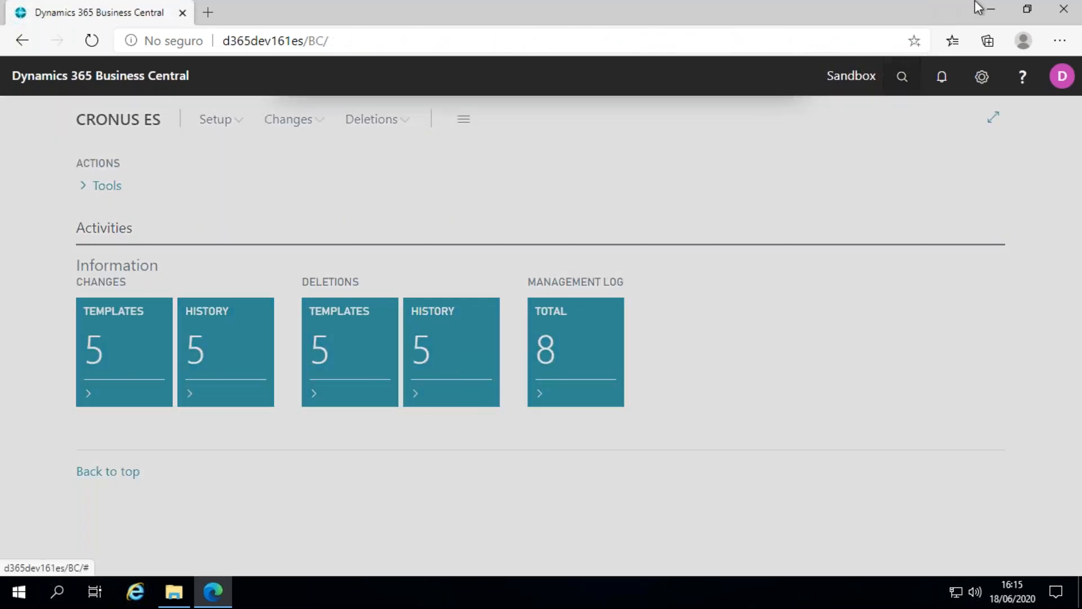
type("customers")
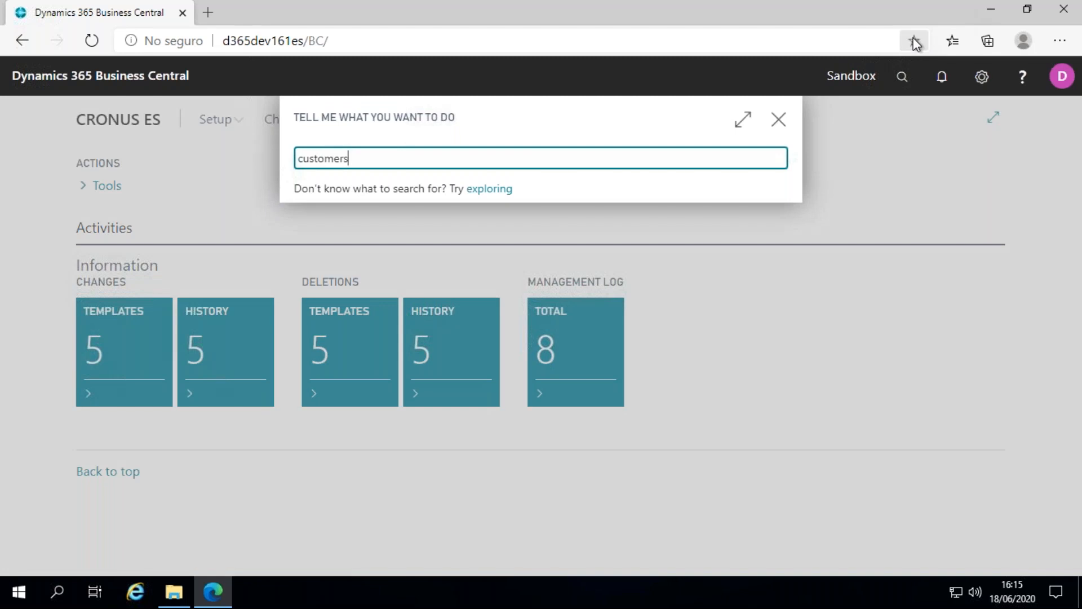
left_click(339, 232)
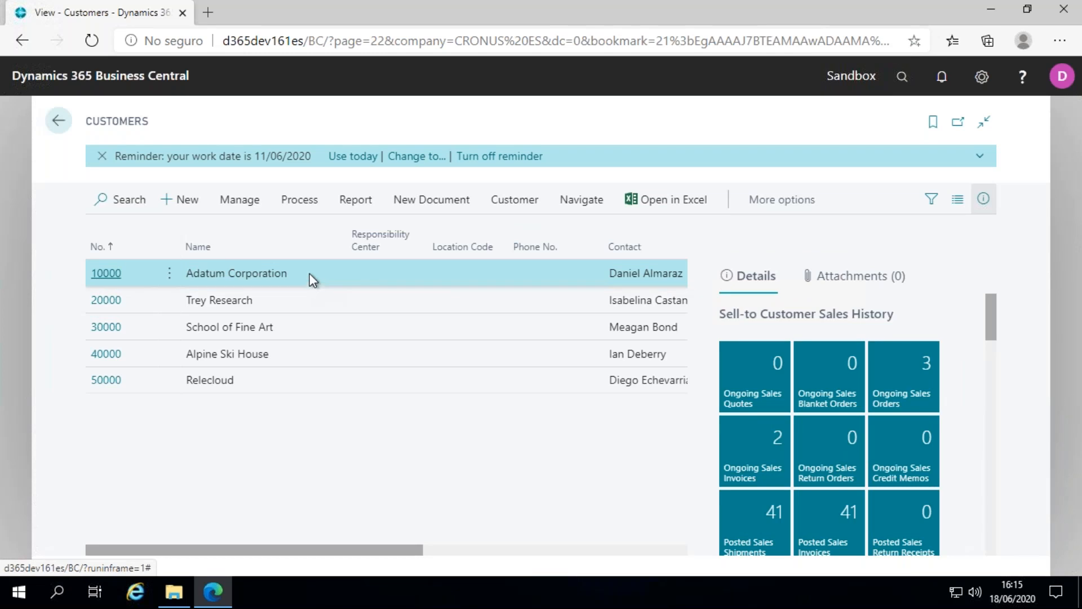
Close the Customers list and switch from the remote desktop session to the IN Data Manager page of the Innova Online portal.
left_click(59, 124)
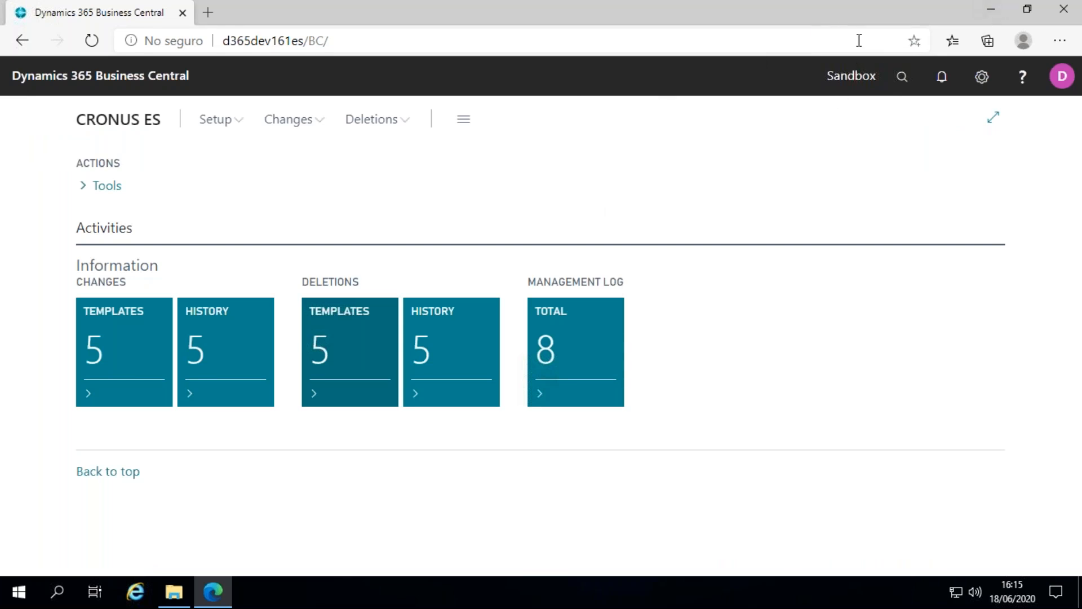
mouse_move(721, 9)
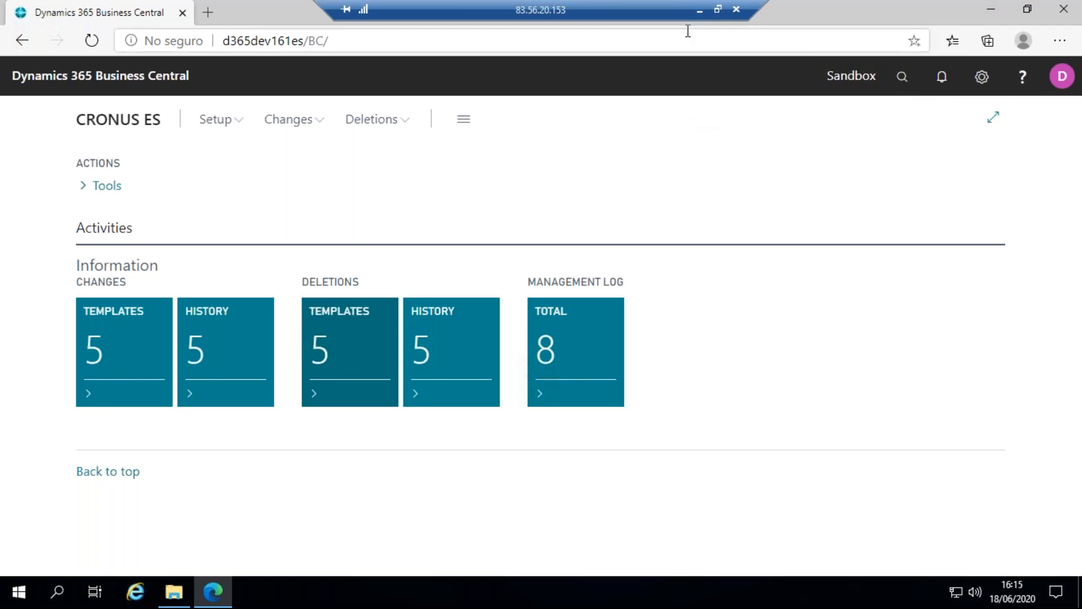
left_click(699, 11)
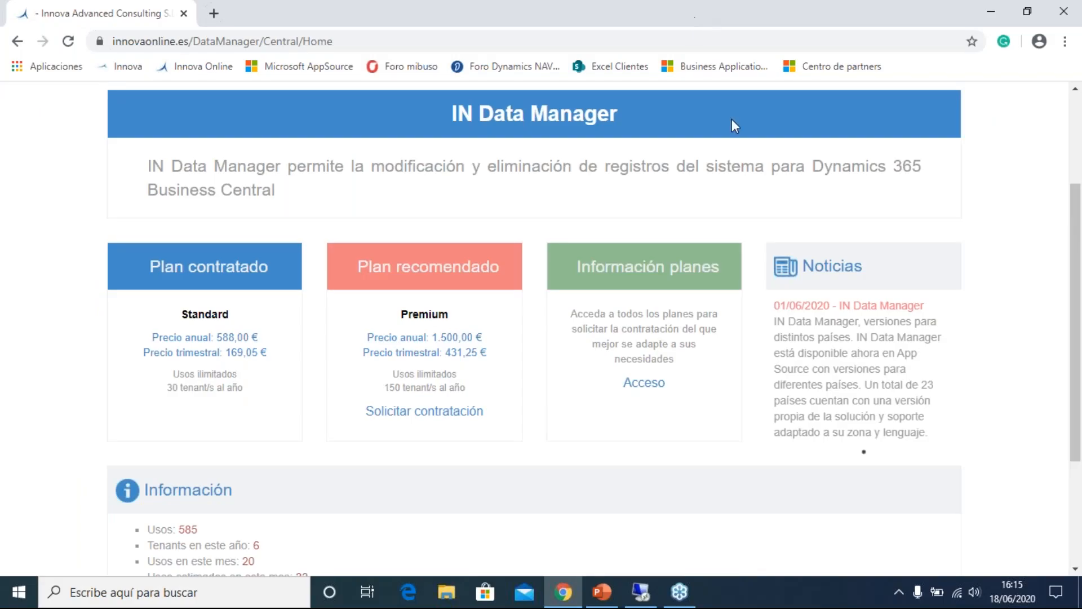